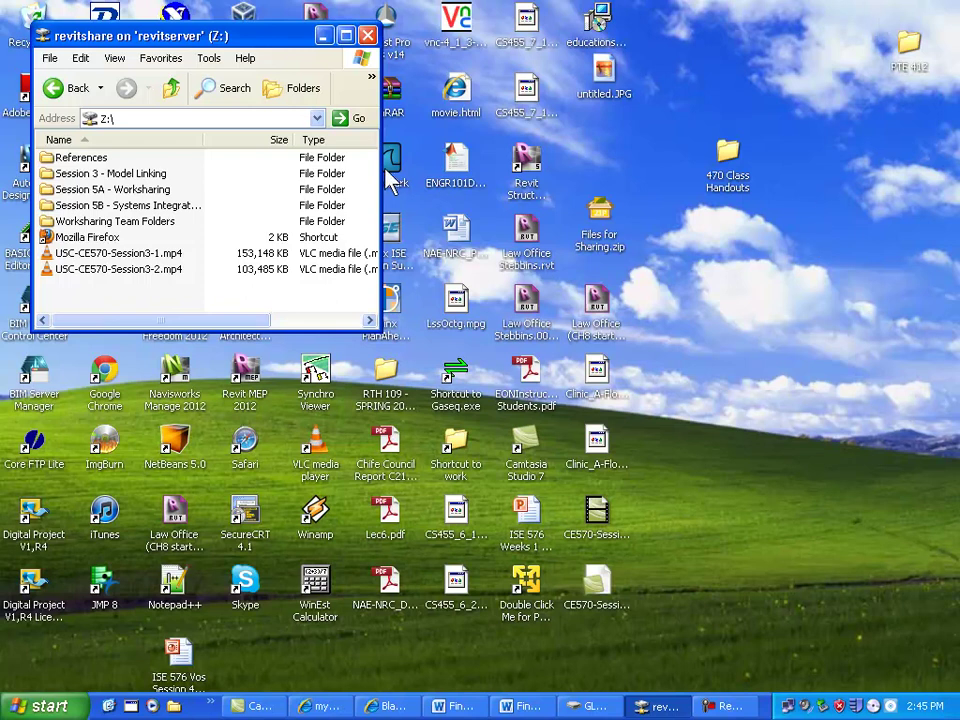
Open the Worksharing Team Folders directory on the Z: network drive
{"action": "left_click", "coordinate": [160, 228]}
{"action": "double_click", "coordinate": [158, 226]}
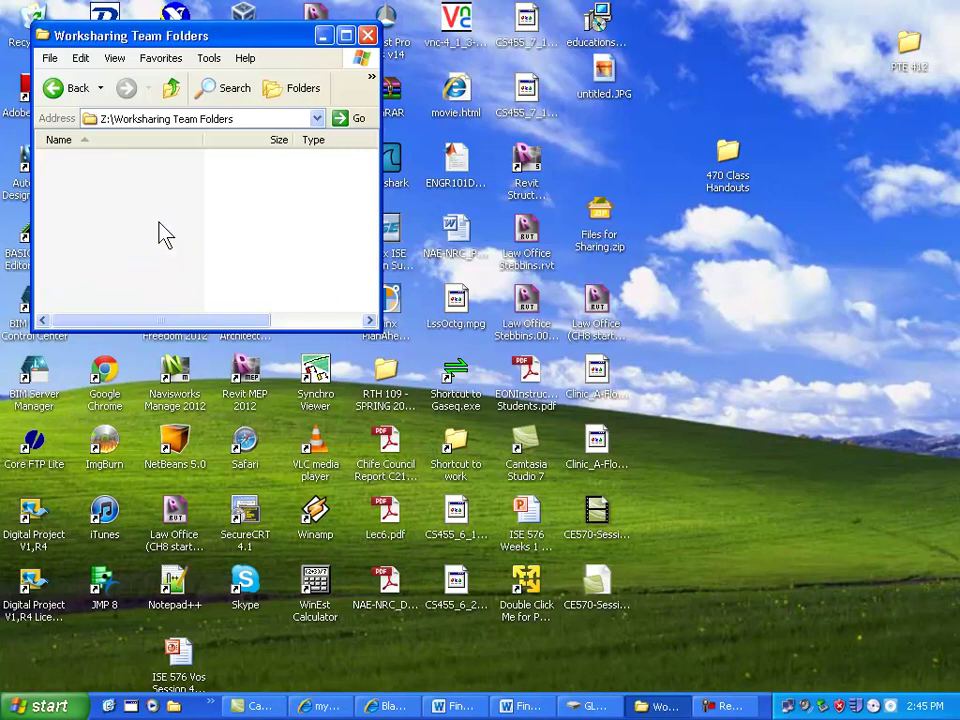
{"action": "left_click", "coordinate": [171, 90]}
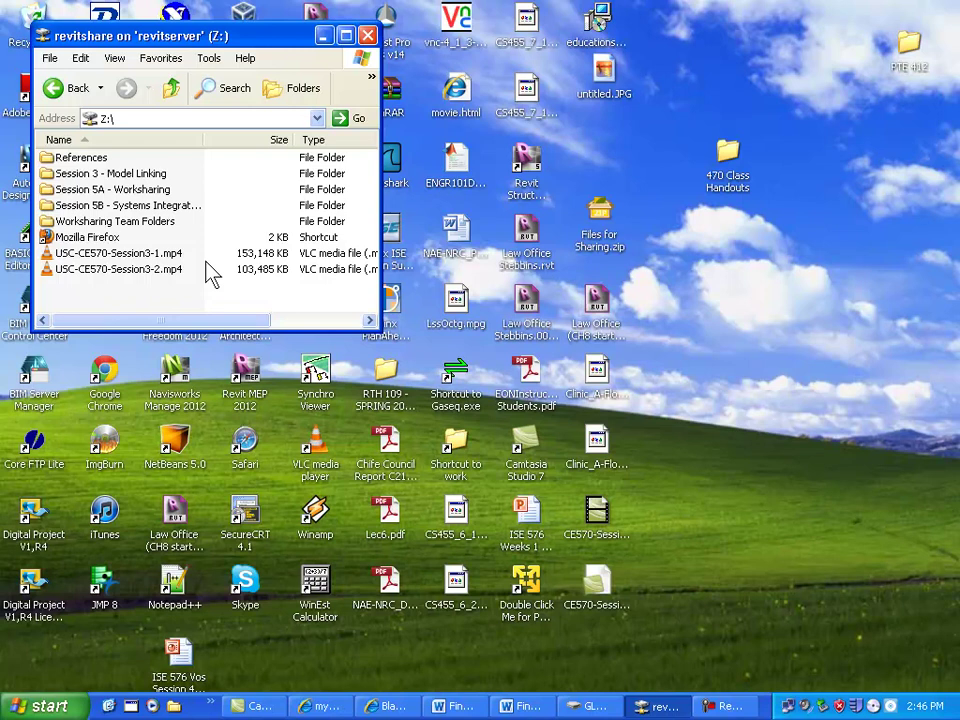
{"action": "double_click", "coordinate": [166, 223]}
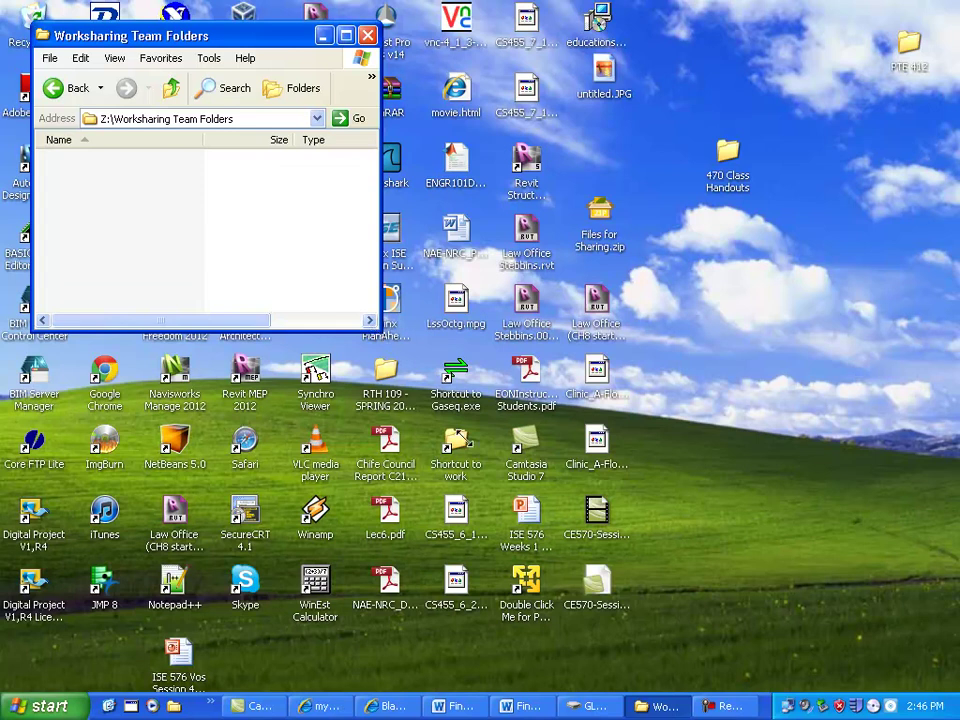
Enlarge the folder window and create a new folder in Worksharing Team Folders, named "Team" followed by the team member's first name
{"action": "left_click_drag", "start_coordinate": [380, 332], "coordinate": [572, 518]}
{"action": "right_click", "coordinate": [129, 228]}
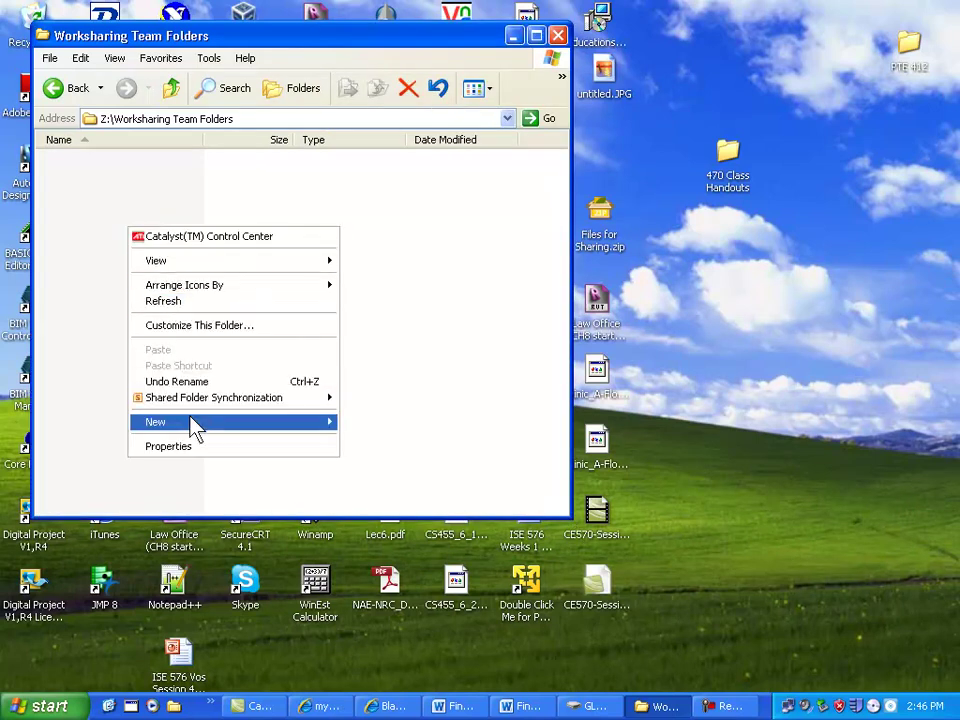
{"action": "mouse_move", "coordinate": [246, 424]}
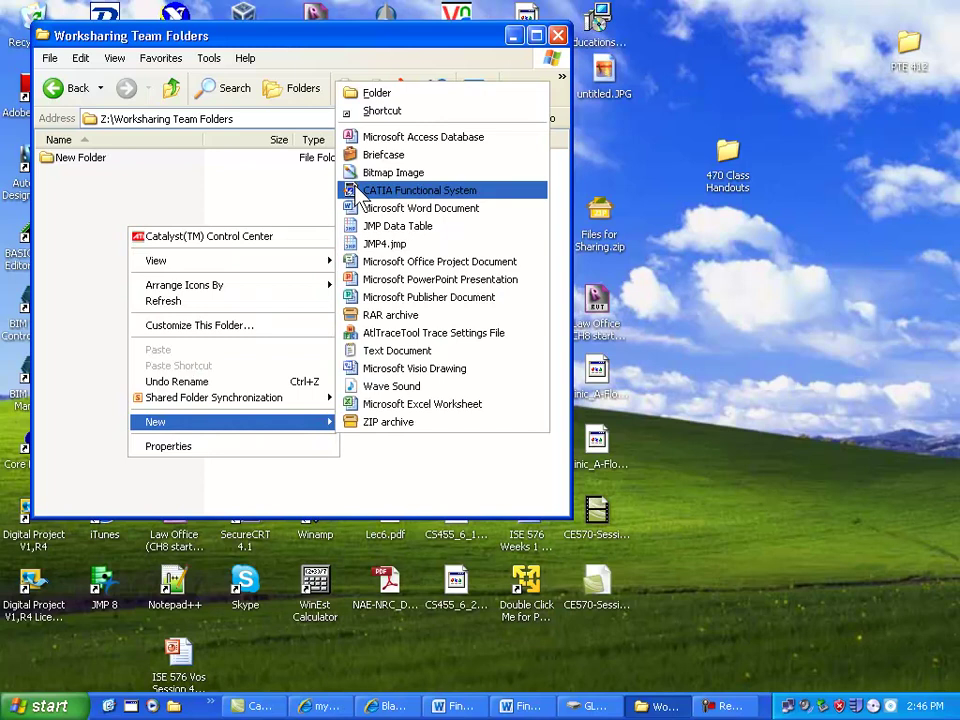
{"action": "left_click", "coordinate": [352, 97]}
{"action": "type", "text": "Team "}
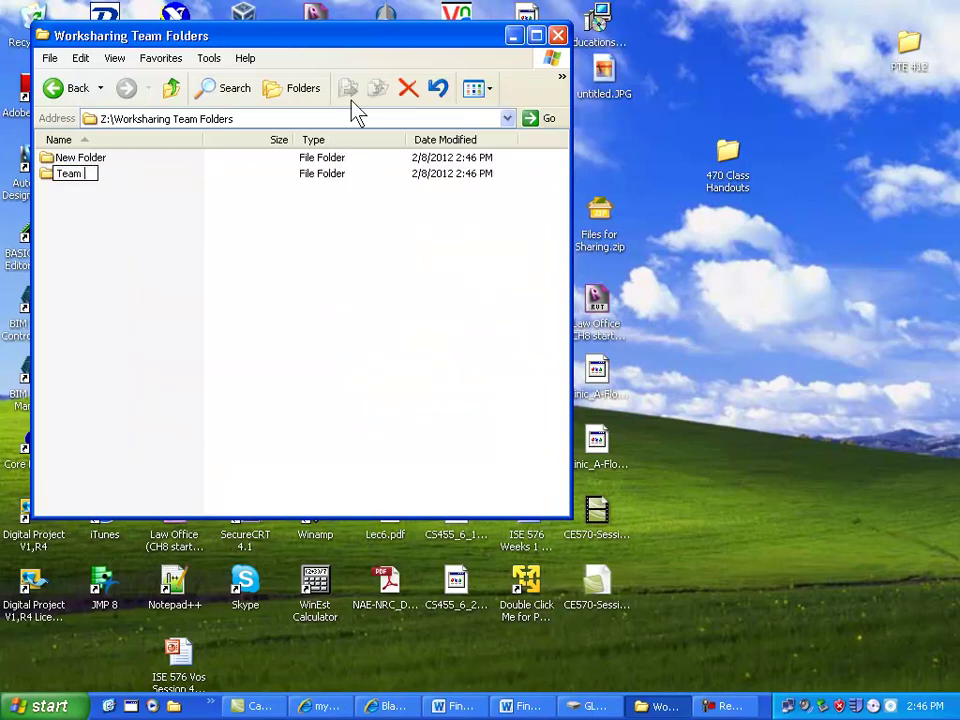
{"action": "type", "text": "Burcin"}
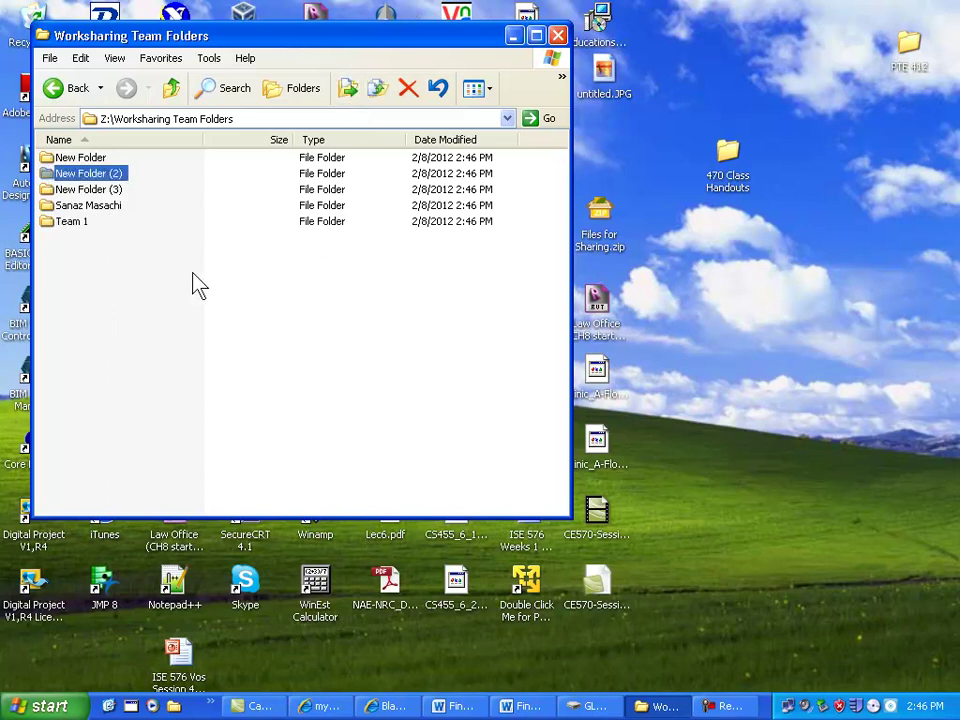
{"action": "left_click", "coordinate": [101, 176]}
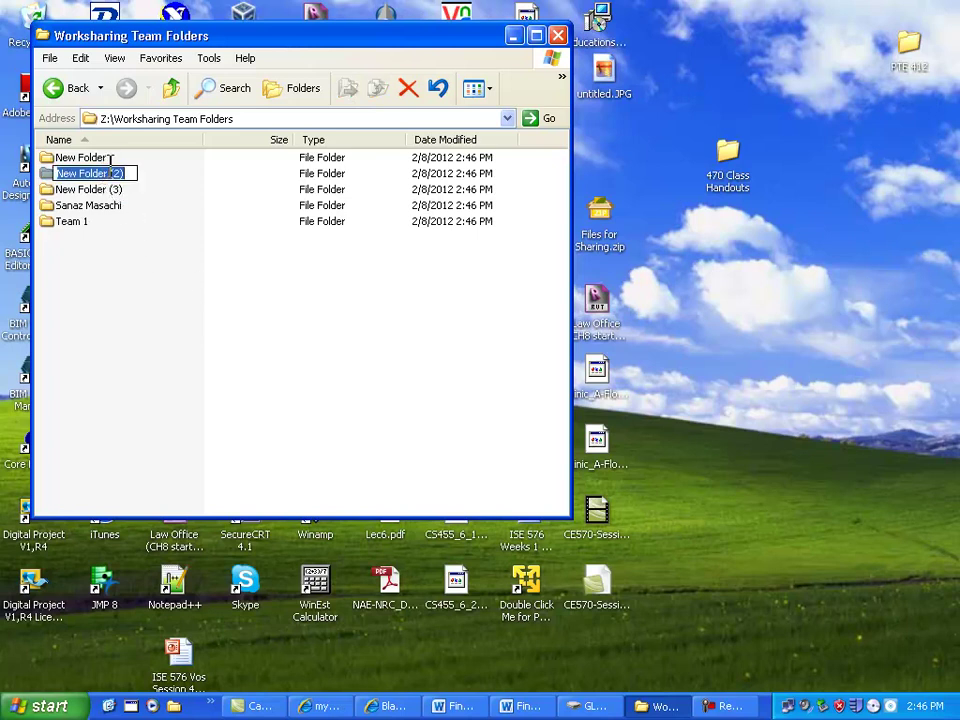
{"action": "type", "text": "Team B"}
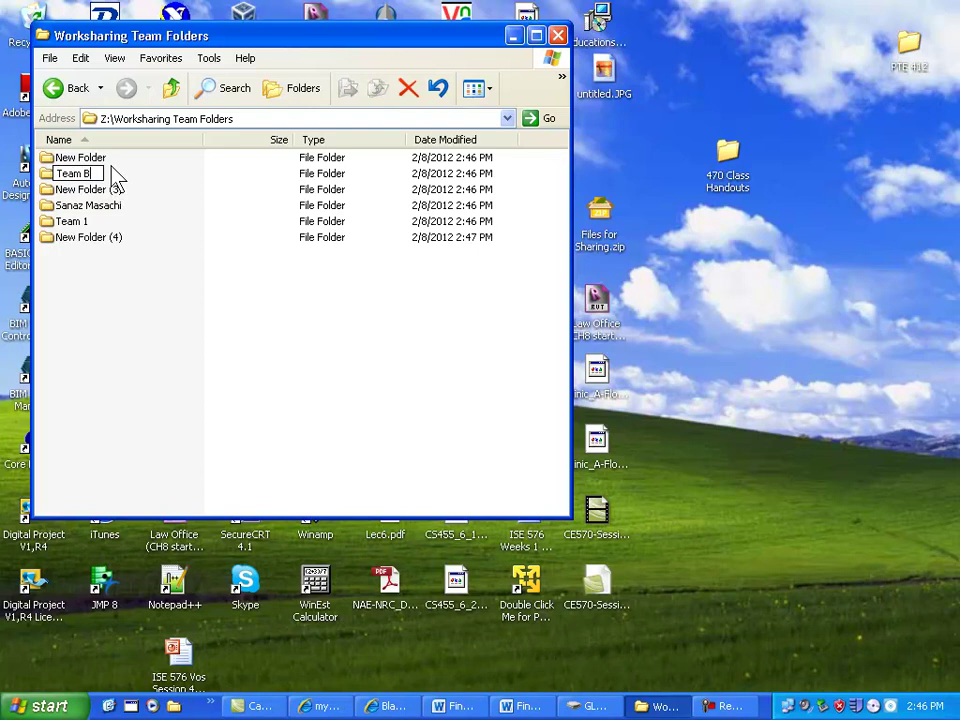
{"action": "type", "text": "urcin"}
{"action": "key", "text": "Return"}
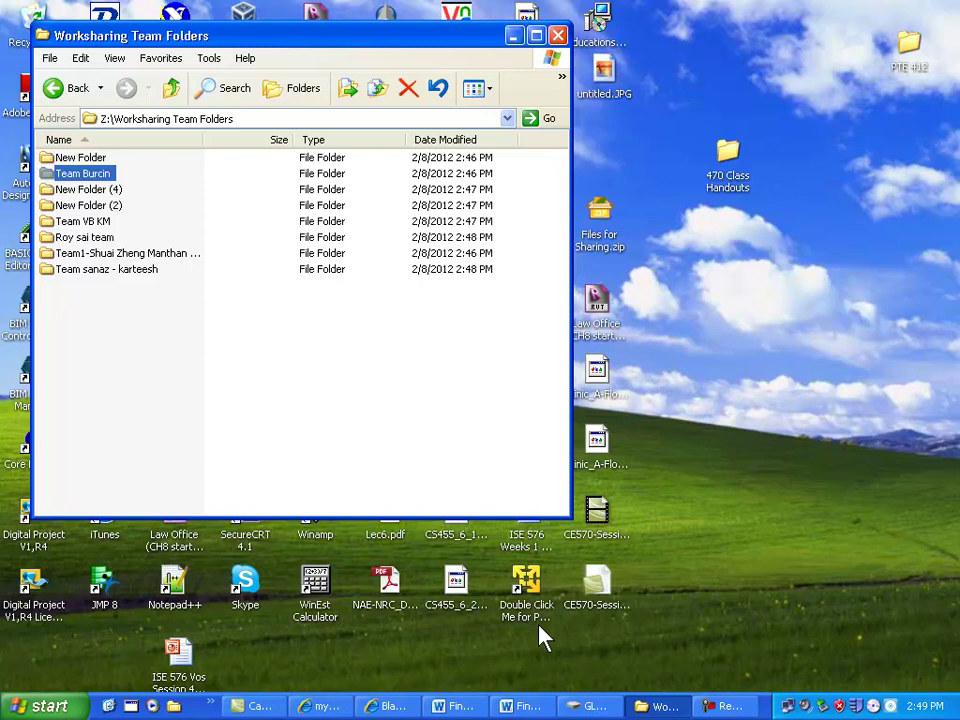
Open the Session 5A - Worksharing folder on the Z: drive and launch Revit Architecture 2012
{"action": "left_click", "coordinate": [174, 90]}
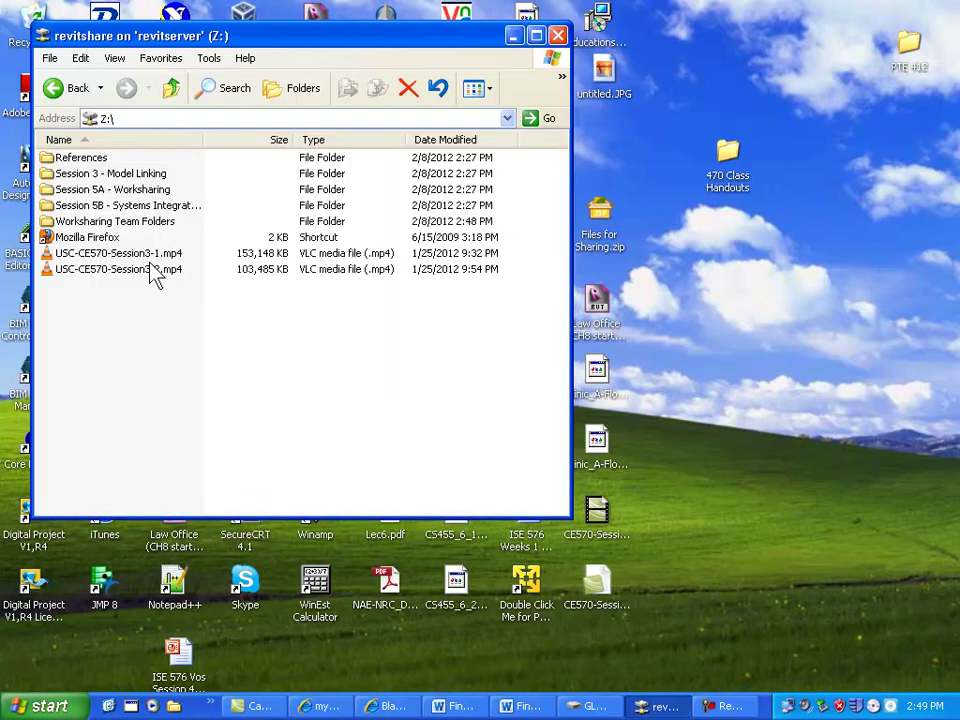
{"action": "double_click", "coordinate": [132, 191]}
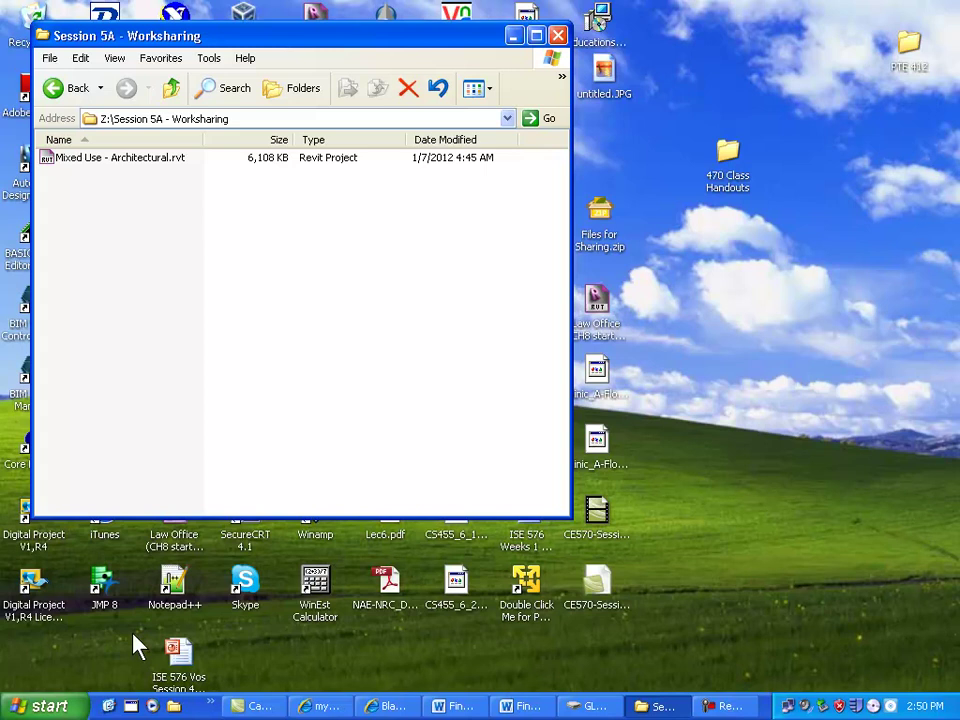
{"action": "left_click", "coordinate": [38, 708]}
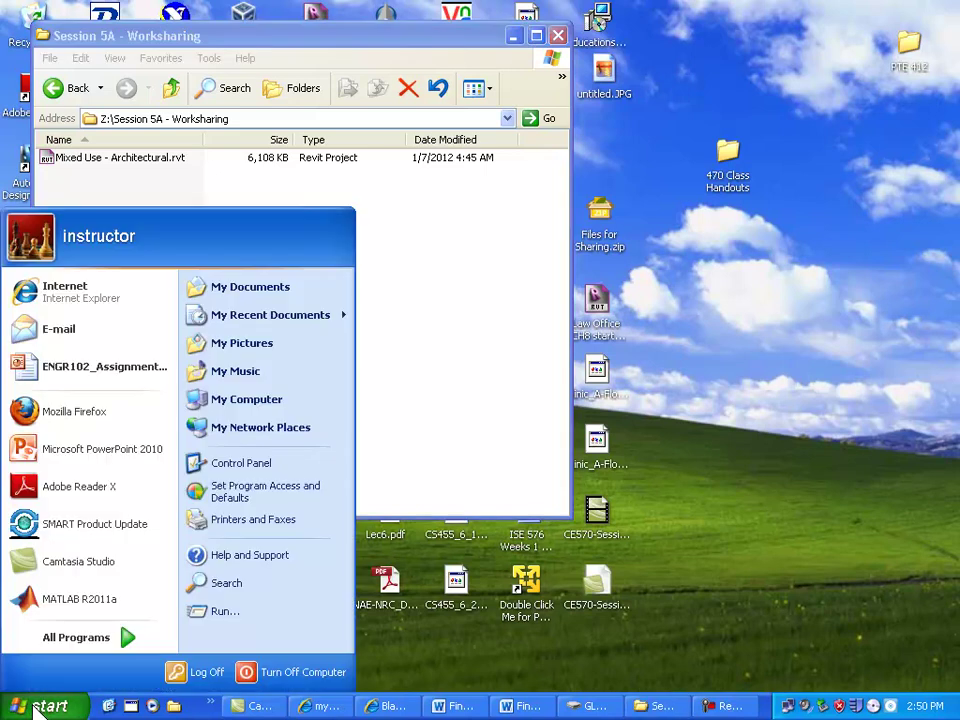
{"action": "left_click", "coordinate": [50, 646]}
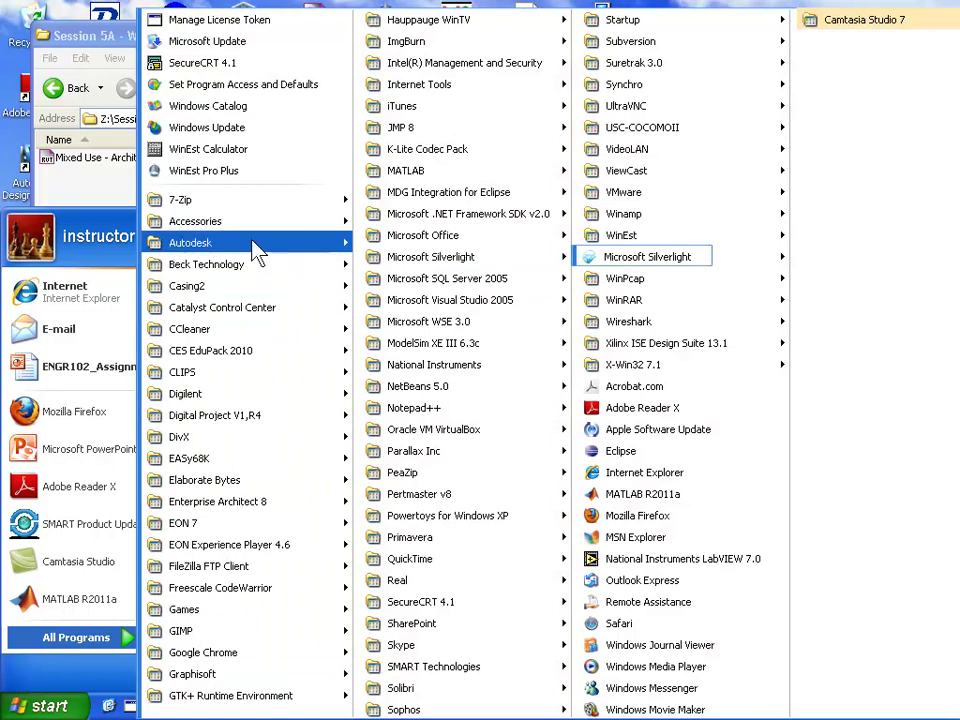
{"action": "mouse_move", "coordinate": [249, 243]}
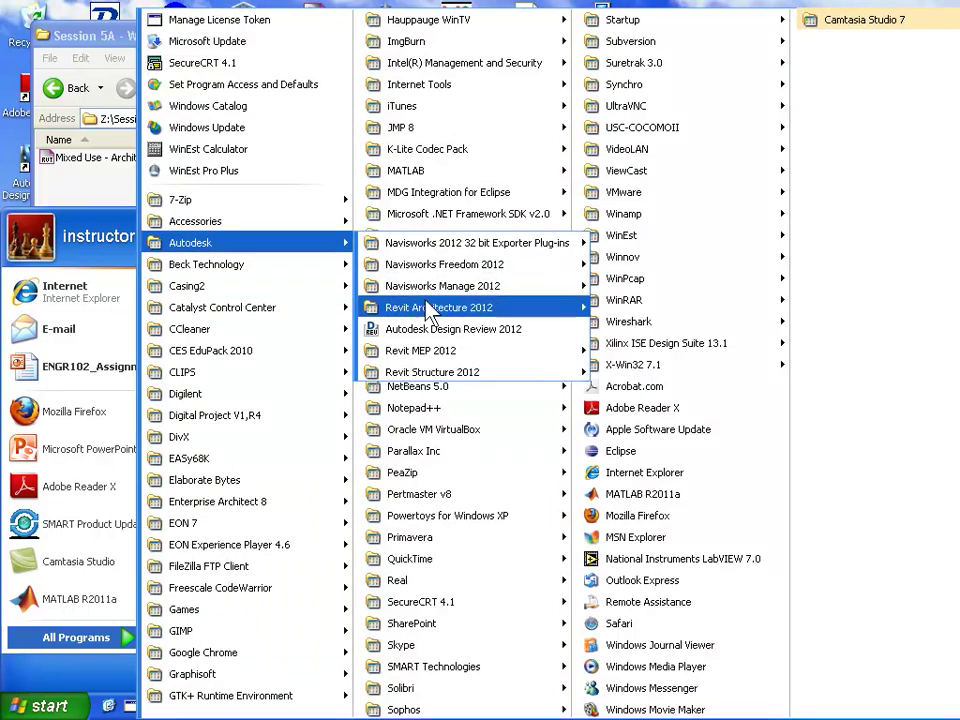
{"action": "mouse_move", "coordinate": [560, 310]}
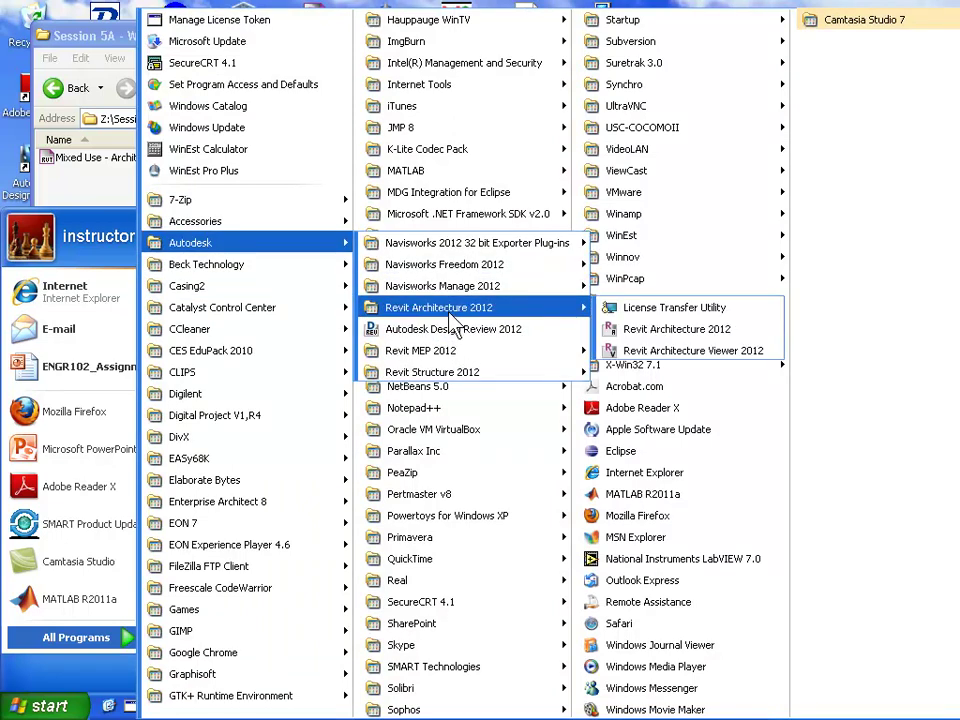
{"action": "left_click", "coordinate": [640, 330]}
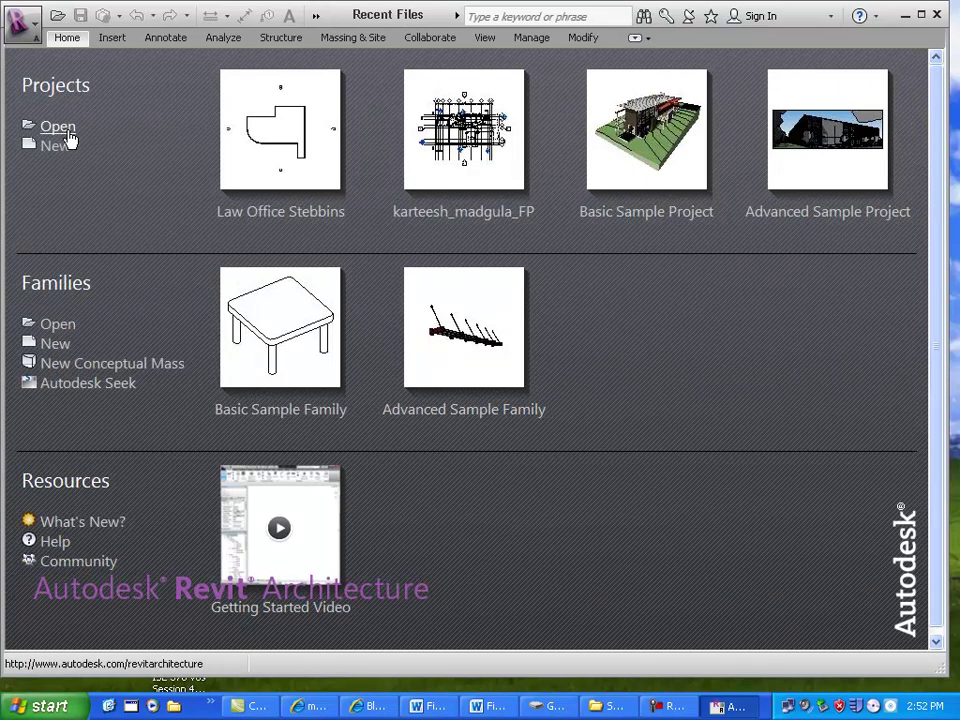
Open the project Mixed Use - Architectural.rvt from Session 5A - Worksharing on the Z: drive and dismiss the file-in-use notice
{"action": "left_click", "coordinate": [69, 134]}
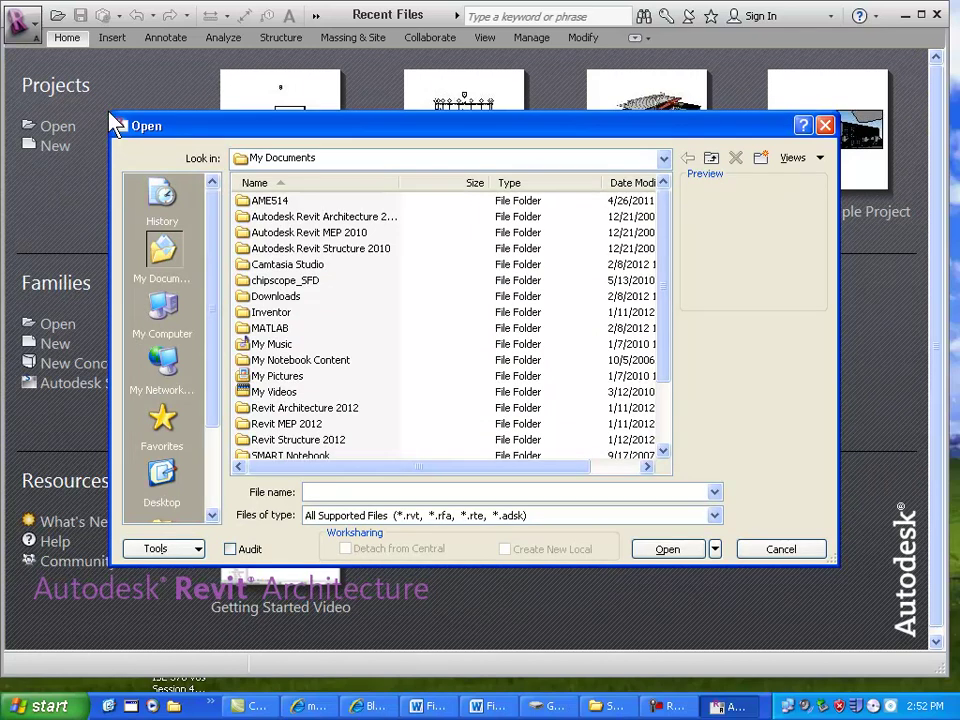
{"action": "left_click", "coordinate": [166, 312]}
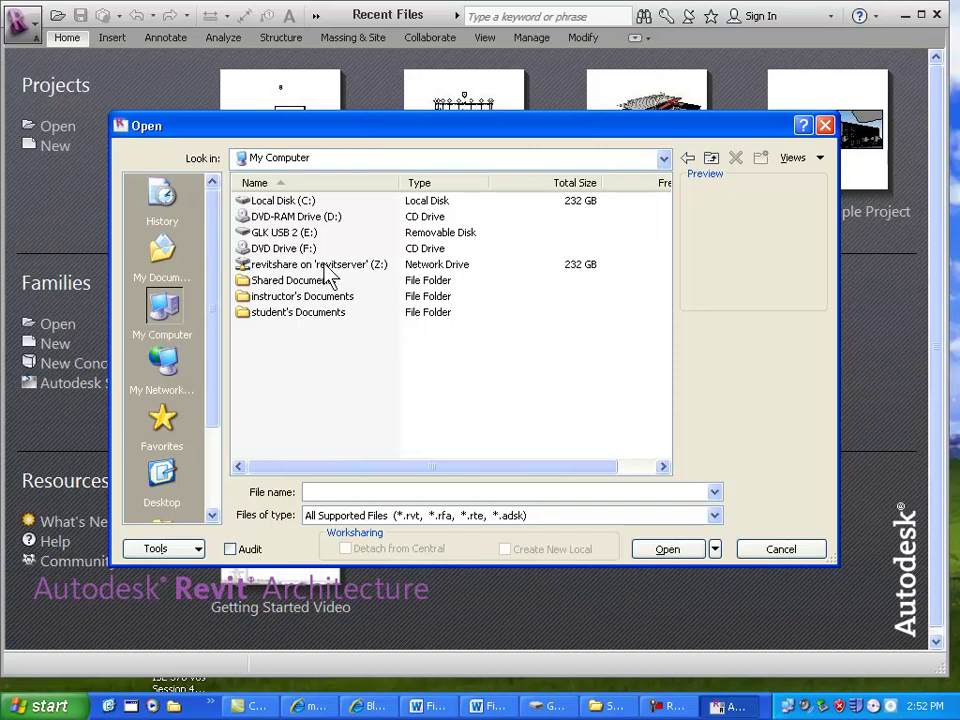
{"action": "double_click", "coordinate": [325, 266]}
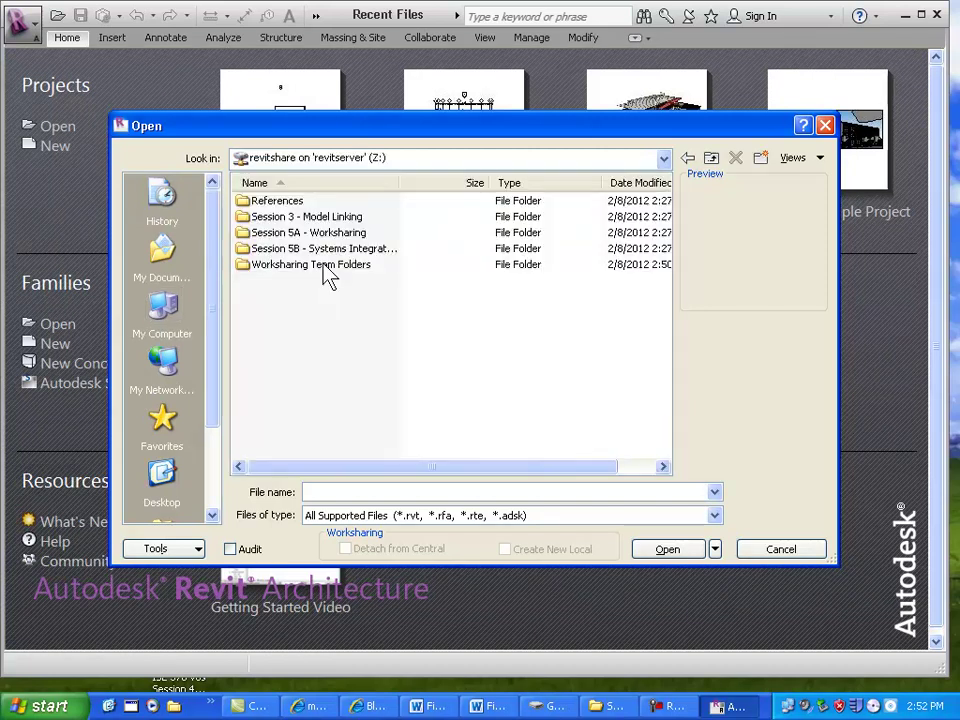
{"action": "double_click", "coordinate": [316, 234]}
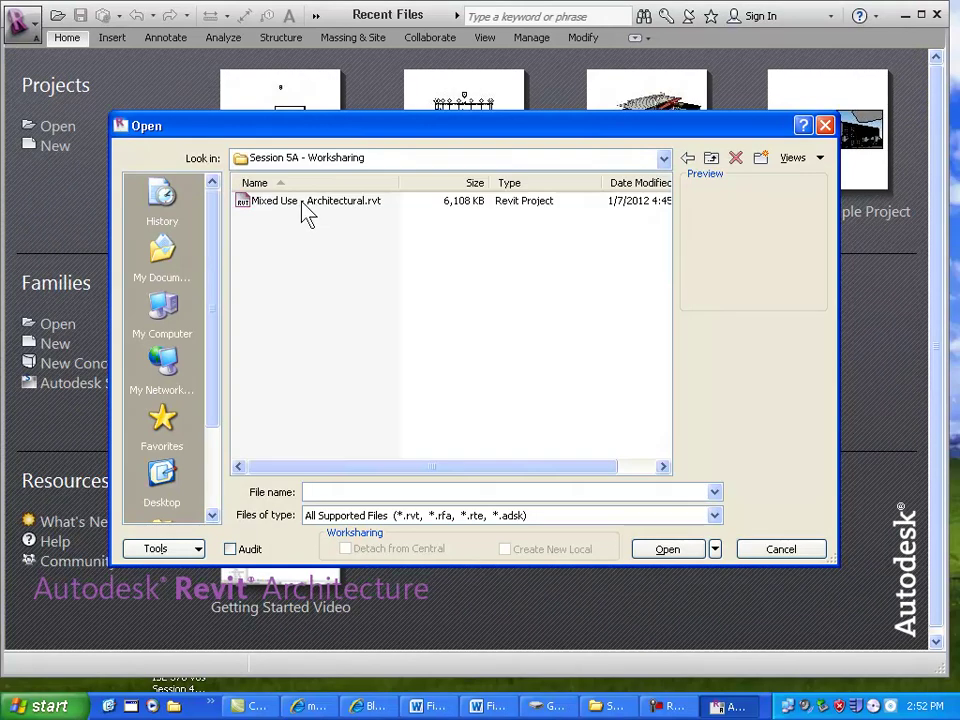
{"action": "left_click", "coordinate": [308, 206]}
{"action": "left_click", "coordinate": [308, 206]}
{"action": "left_click", "coordinate": [677, 556]}
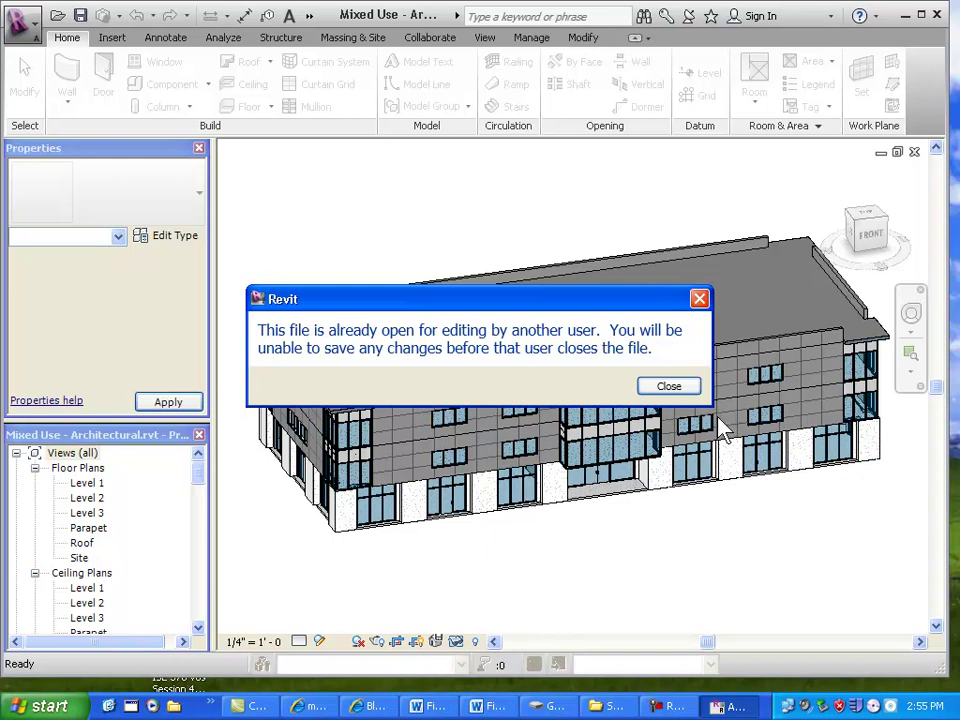
{"action": "left_click", "coordinate": [684, 388]}
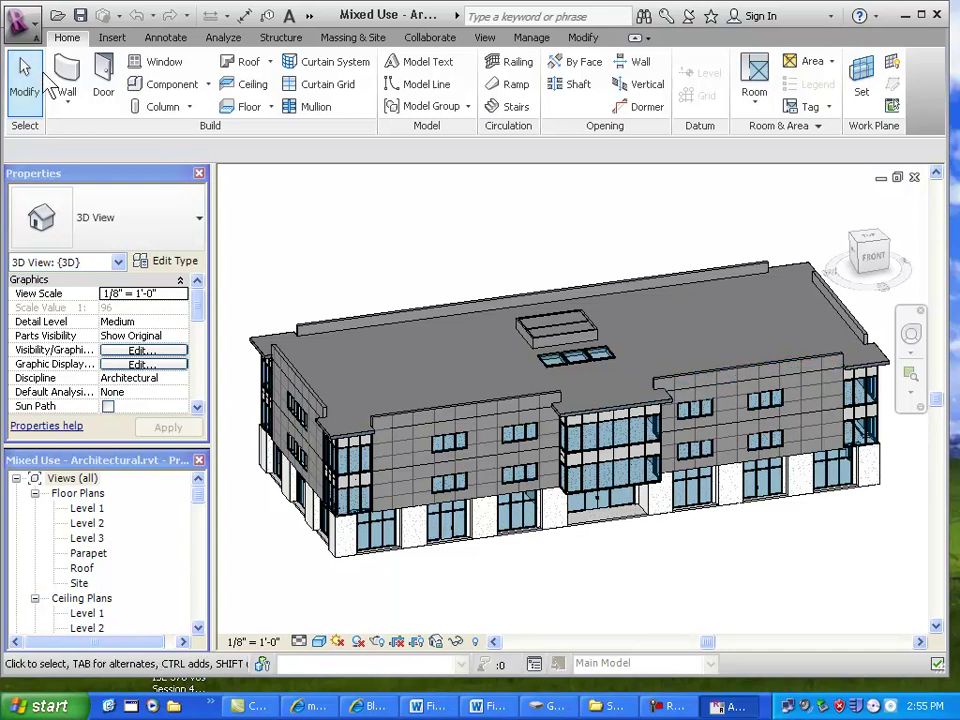
Save a copy of the project as Mixed Use - Architectural.rvt in the newly created team folder within Worksharing Team Folders
{"action": "left_click", "coordinate": [22, 22]}
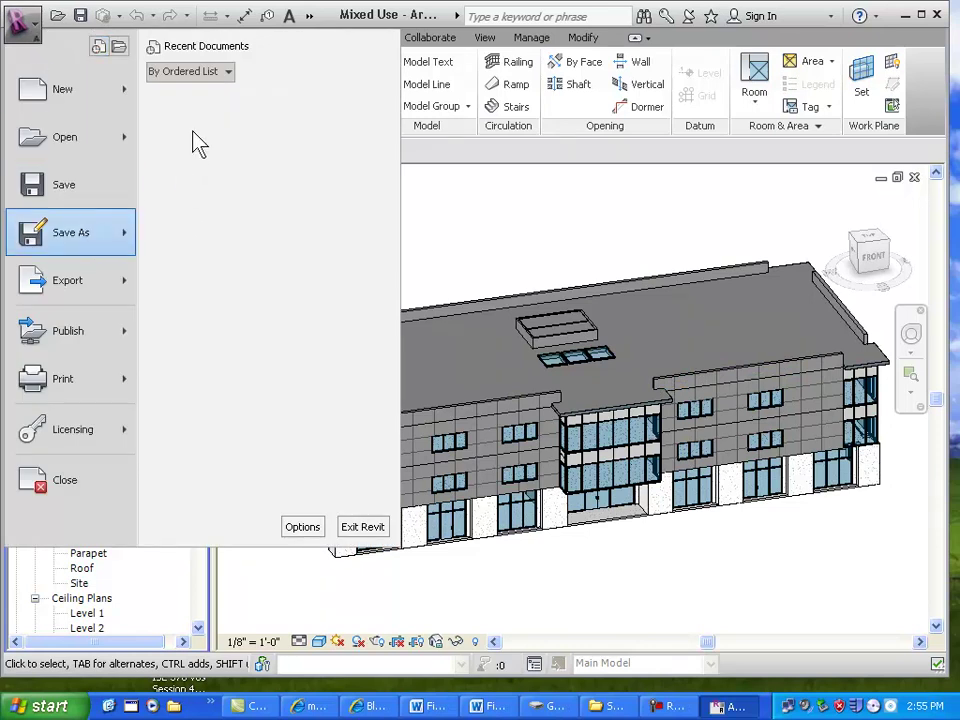
{"action": "left_click", "coordinate": [197, 143]}
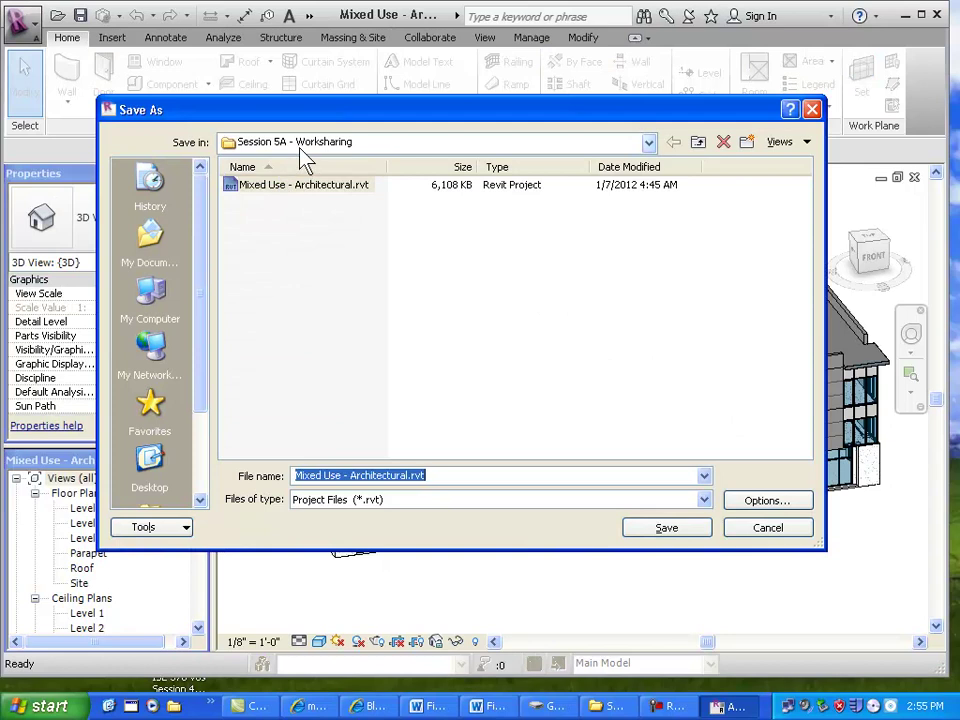
{"action": "left_click", "coordinate": [300, 148]}
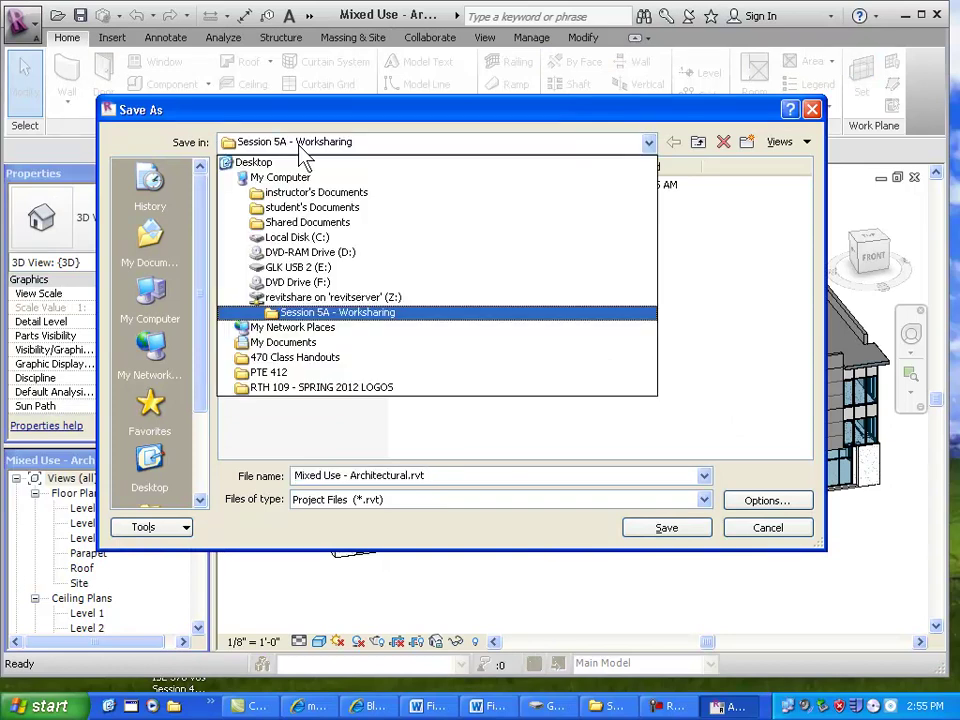
{"action": "left_click", "coordinate": [320, 297]}
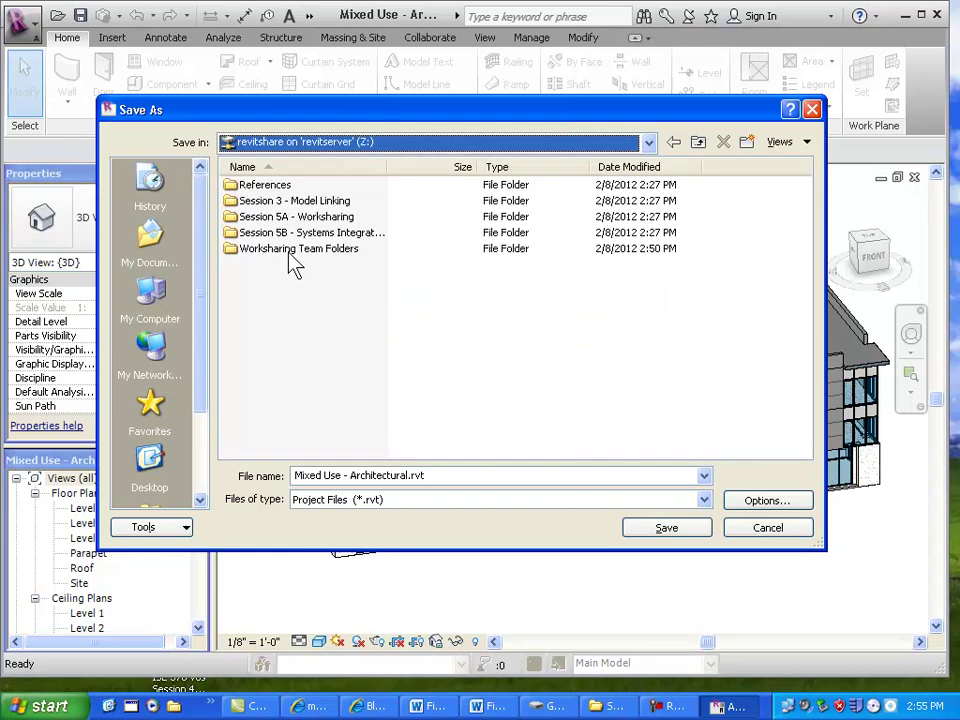
{"action": "double_click", "coordinate": [290, 252]}
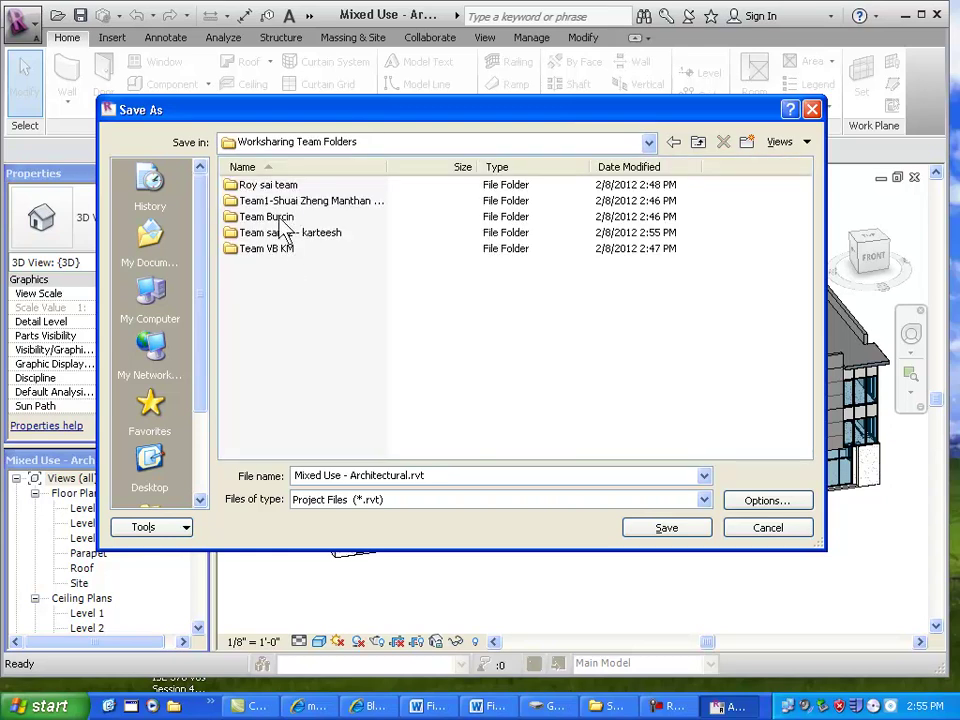
{"action": "double_click", "coordinate": [280, 217]}
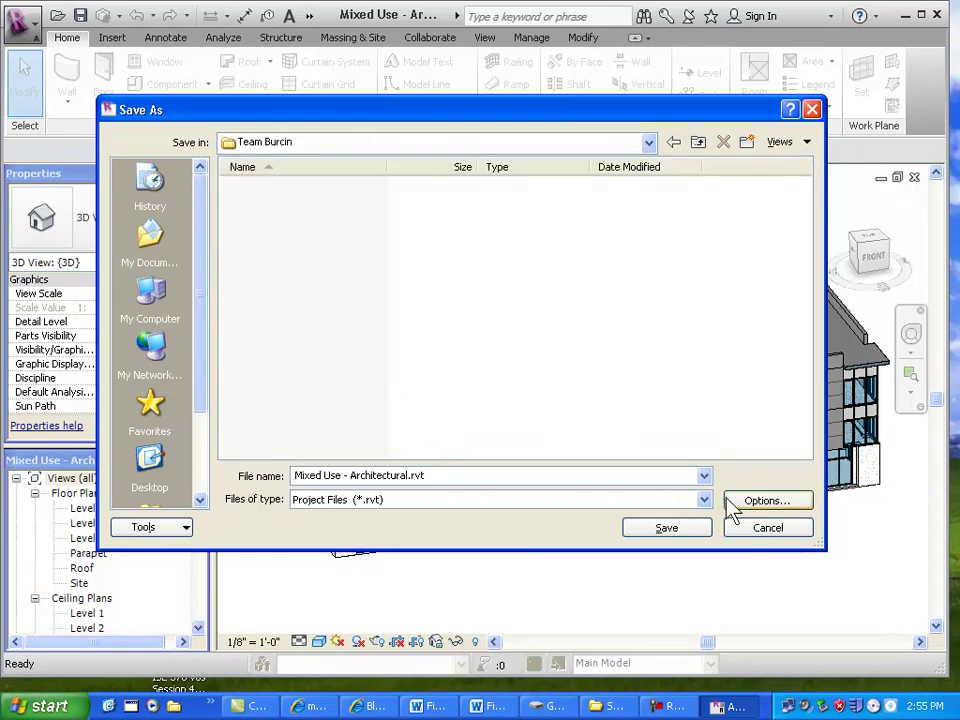
{"action": "left_click", "coordinate": [682, 528]}
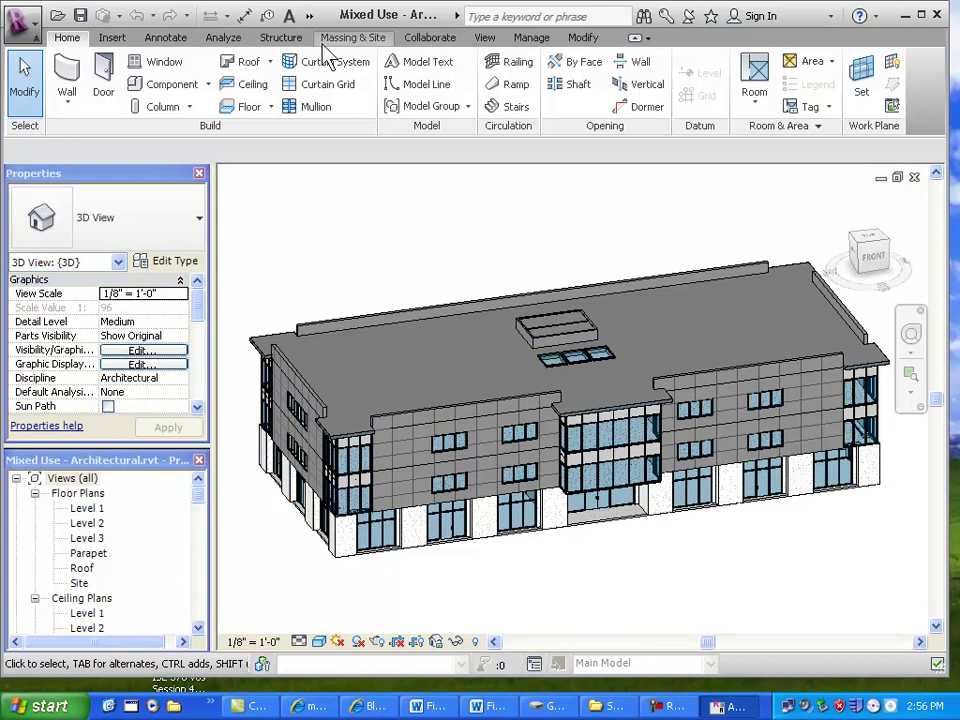
Enable worksharing with the worksets Shared Levels and Grids and Workset1, keeping Workset1 as the active workset
{"action": "left_click", "coordinate": [450, 40]}
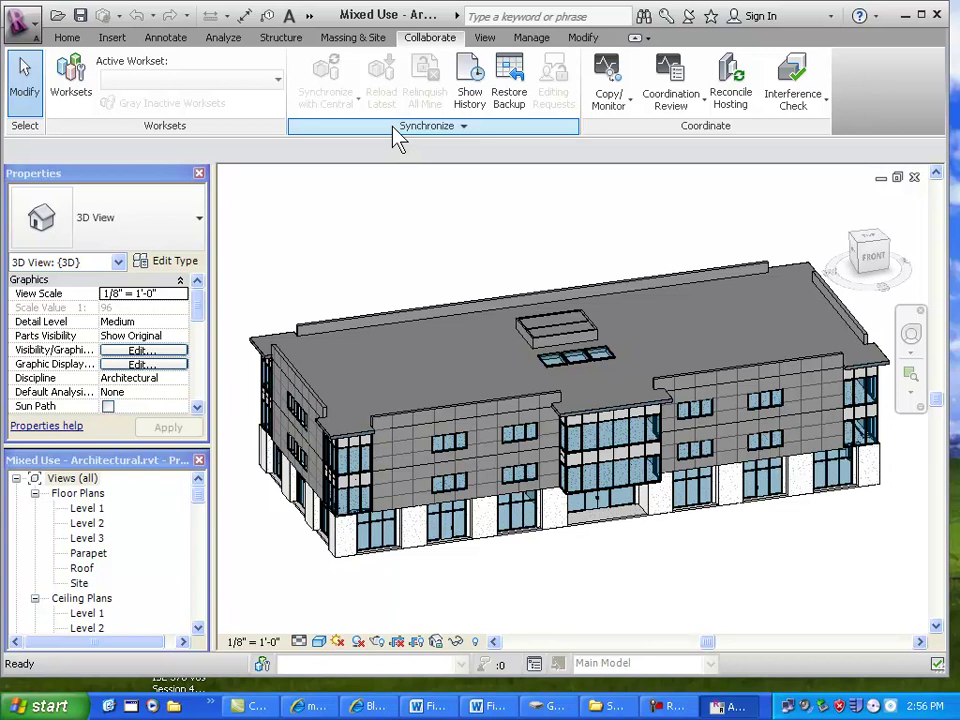
{"action": "left_click", "coordinate": [72, 85]}
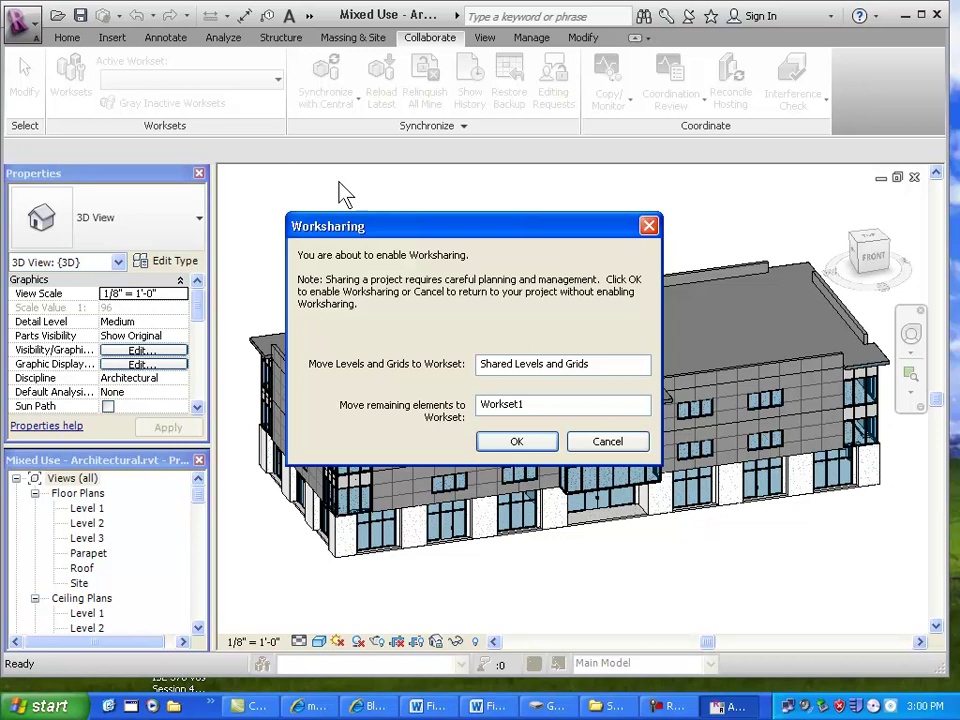
{"action": "left_click", "coordinate": [528, 440]}
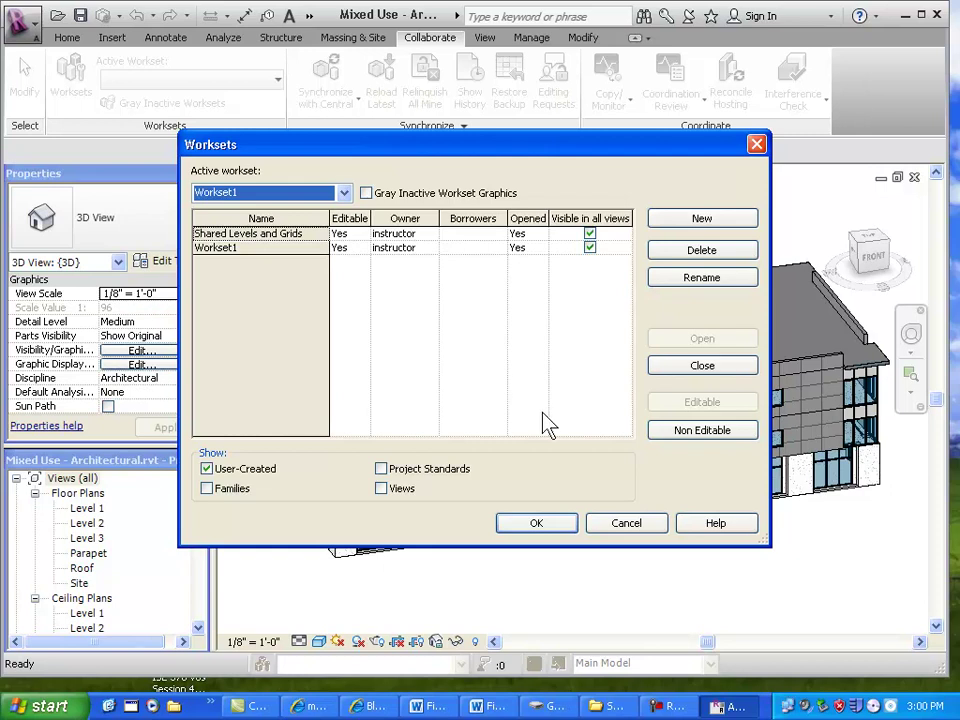
{"action": "left_click", "coordinate": [541, 527]}
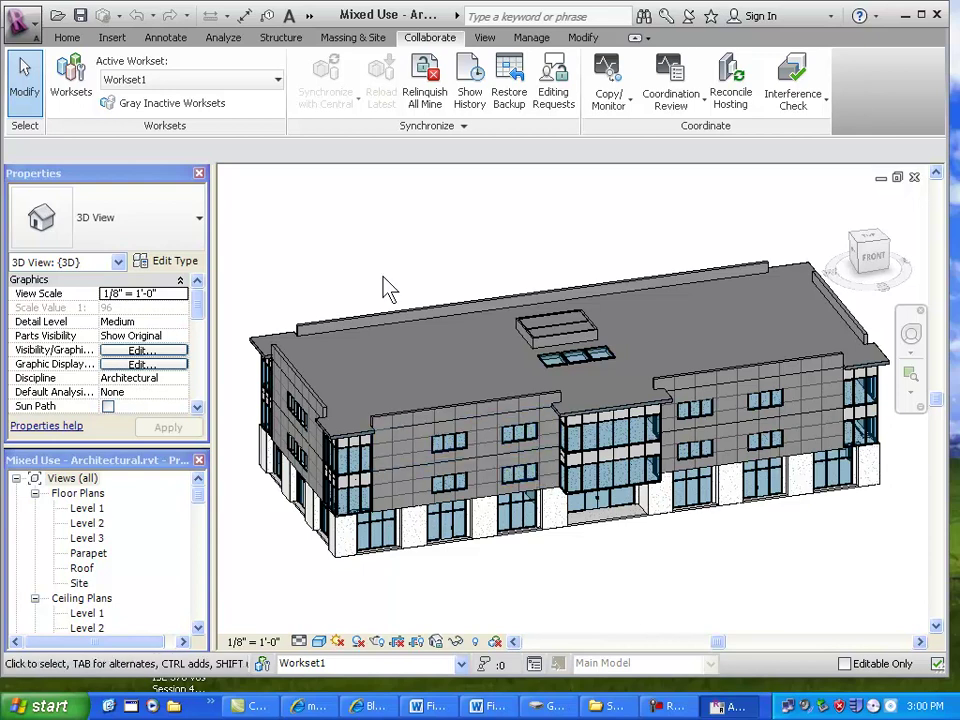
{"action": "left_click", "coordinate": [81, 16]}
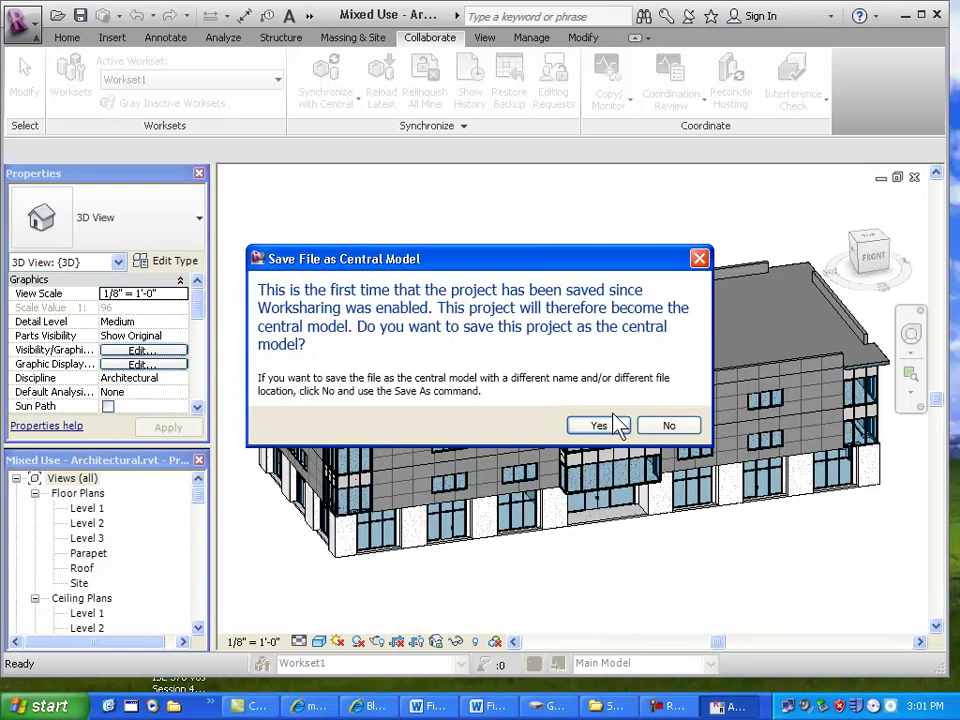
{"action": "left_click", "coordinate": [668, 425]}
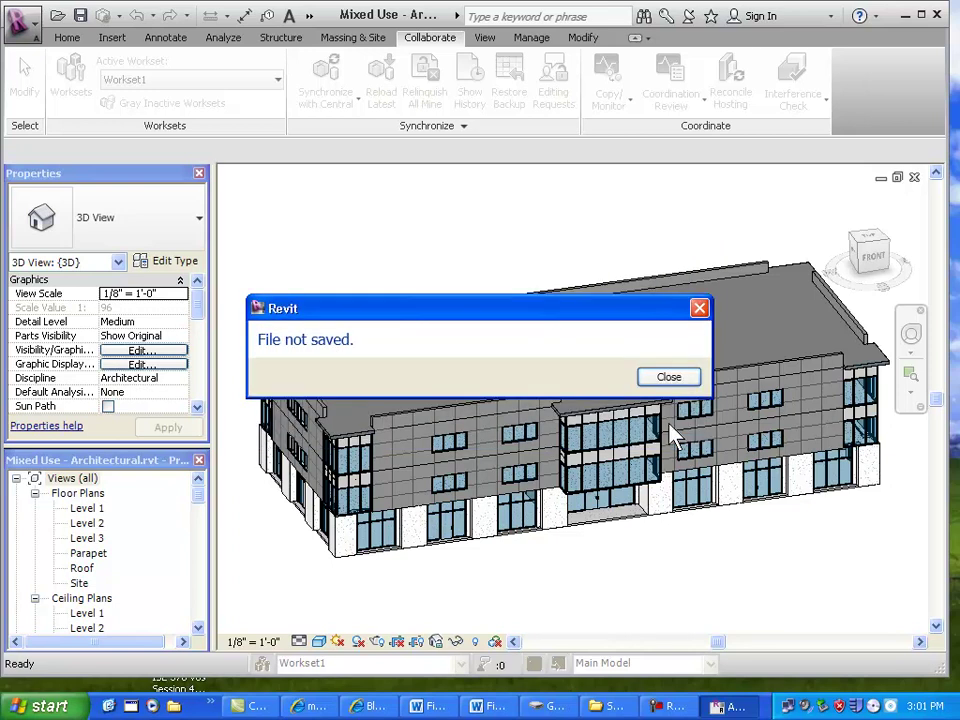
{"action": "left_click", "coordinate": [643, 376]}
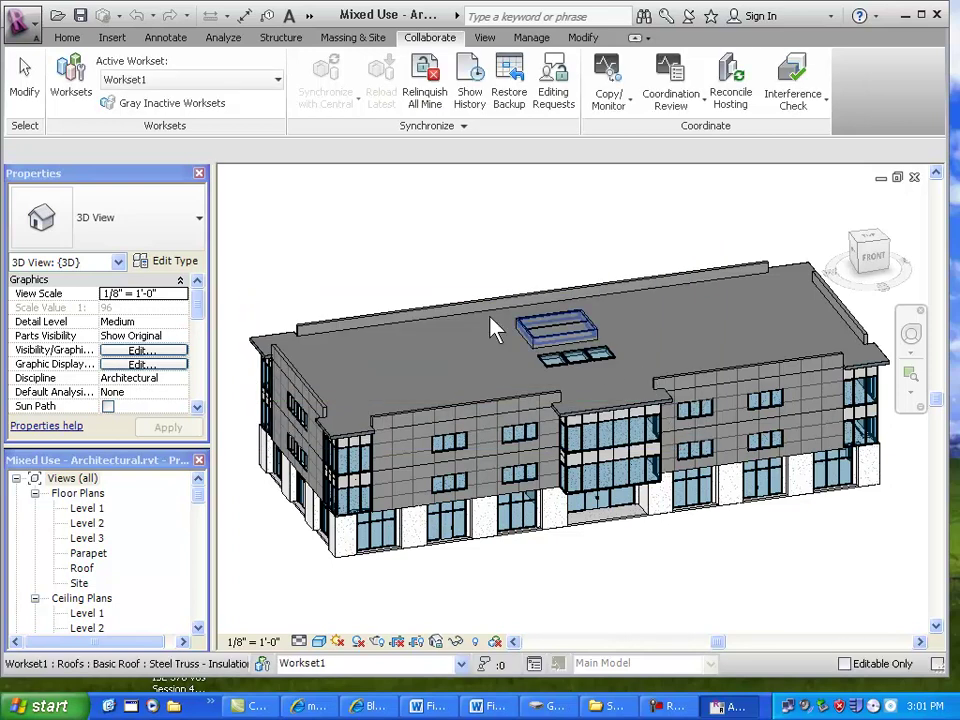
Save the worksharing-enabled project in the team folder as the central model Mixed Use - Architectural CENTRAL.rvt
{"action": "left_click", "coordinate": [40, 44]}
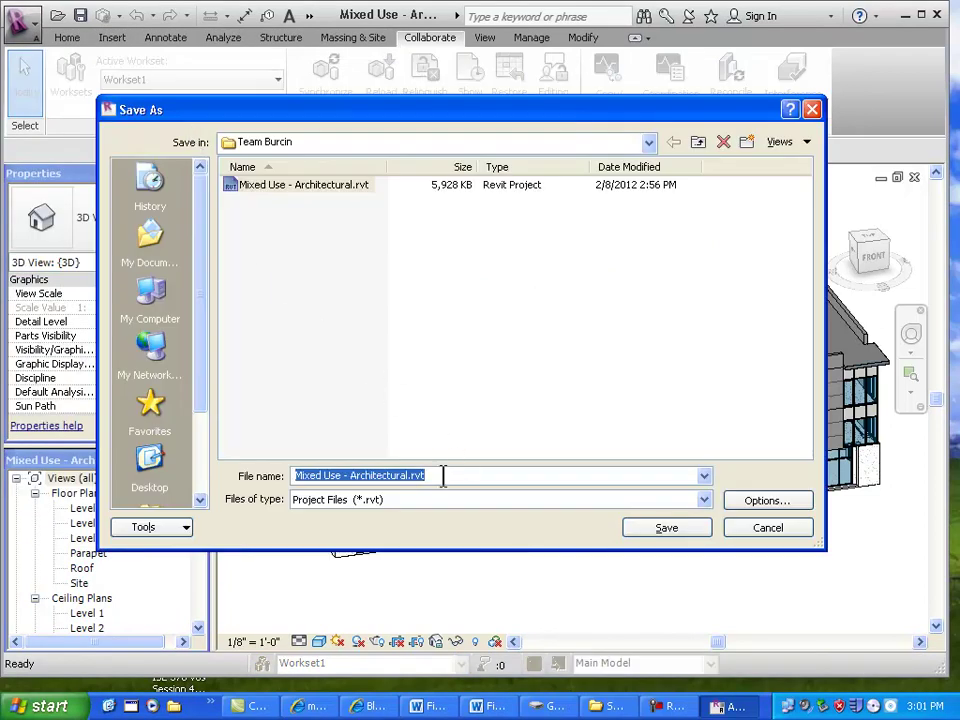
{"action": "left_click", "coordinate": [408, 475]}
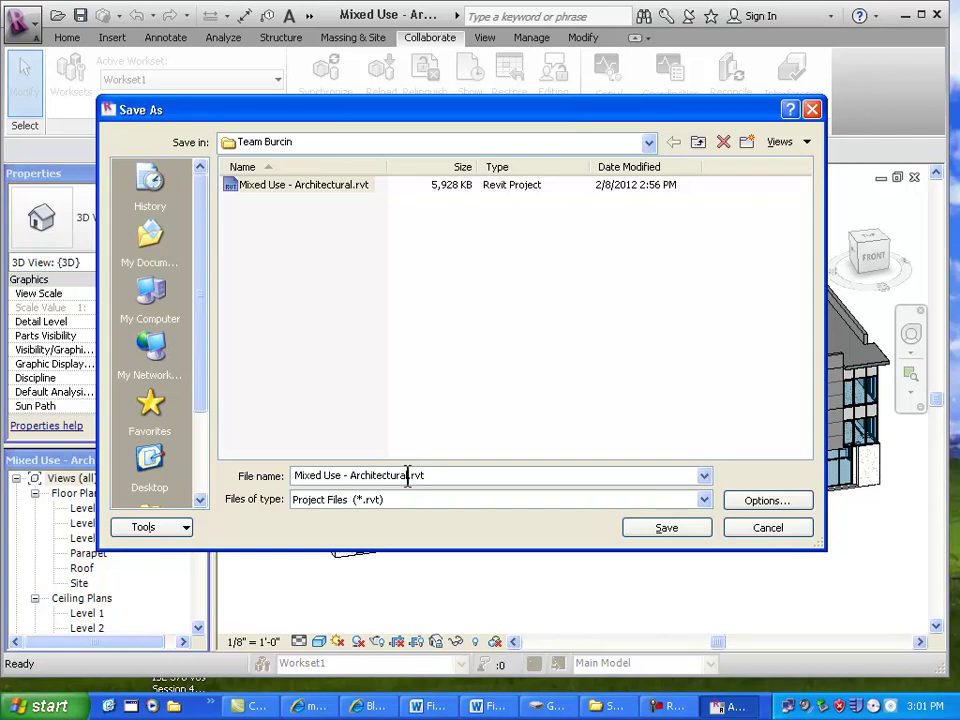
{"action": "type", "text": "CENTRAL"}
{"action": "left_click", "coordinate": [666, 528]}
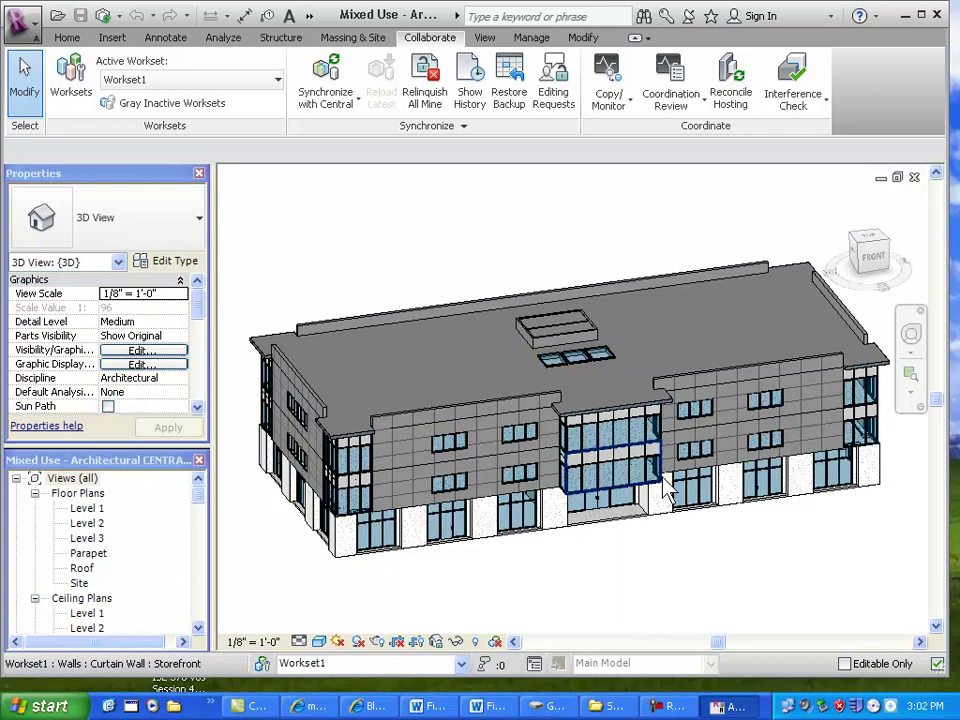
Synchronize with the central model, relinquishing user-created worksets, and close the project
{"action": "left_click", "coordinate": [333, 80]}
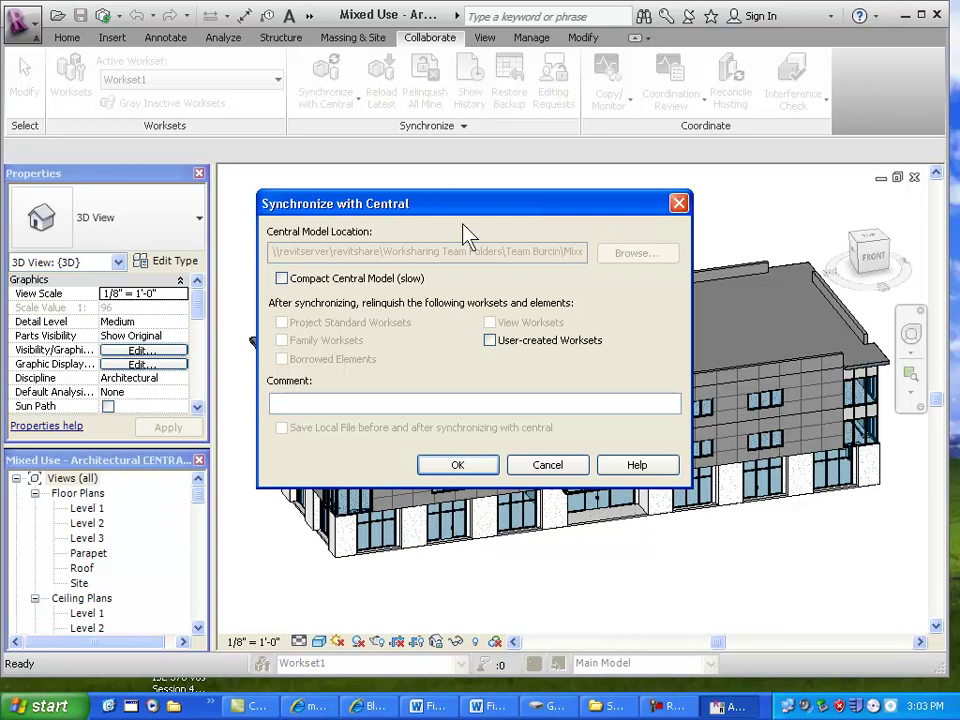
{"action": "left_click", "coordinate": [489, 341]}
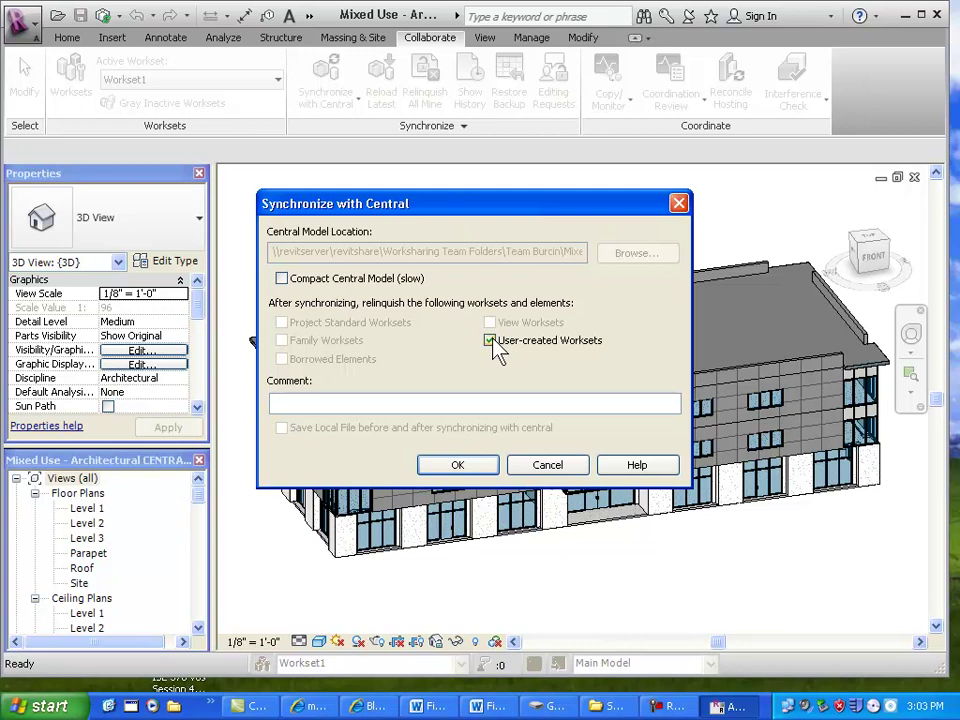
{"action": "left_click", "coordinate": [489, 472]}
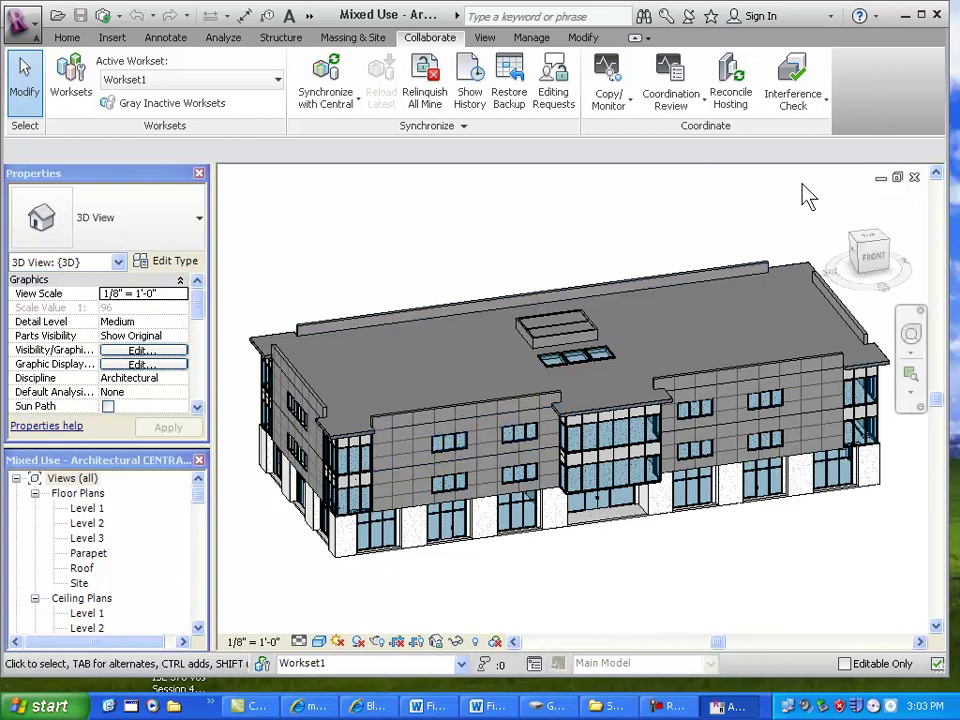
{"action": "left_click", "coordinate": [914, 177]}
{"action": "left_click", "coordinate": [914, 177]}
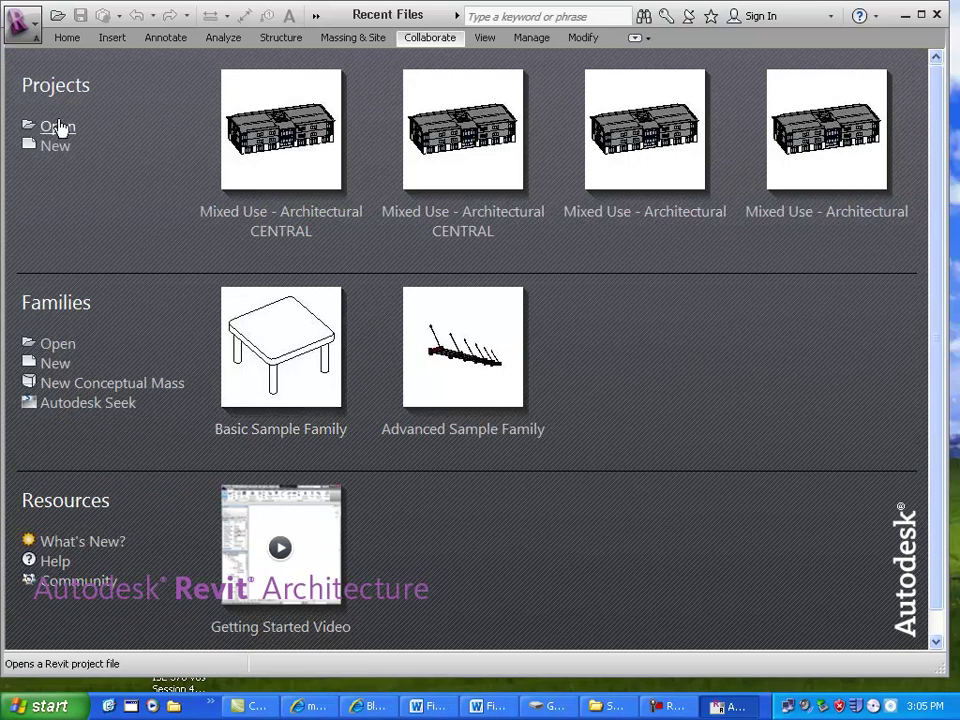
{"action": "left_click", "coordinate": [26, 26]}
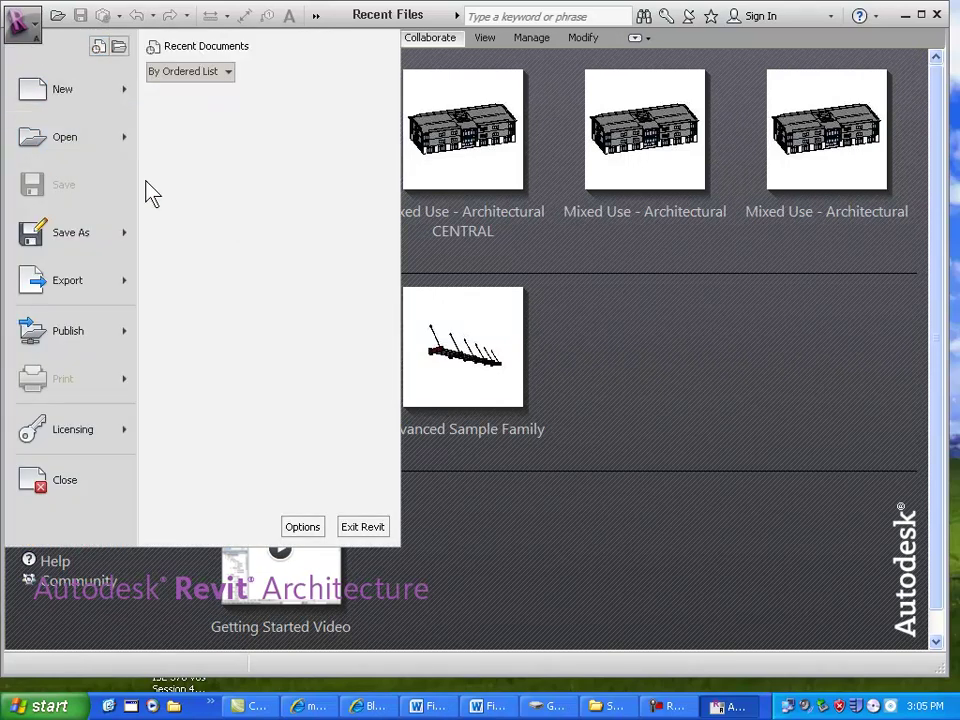
{"action": "left_click", "coordinate": [642, 376]}
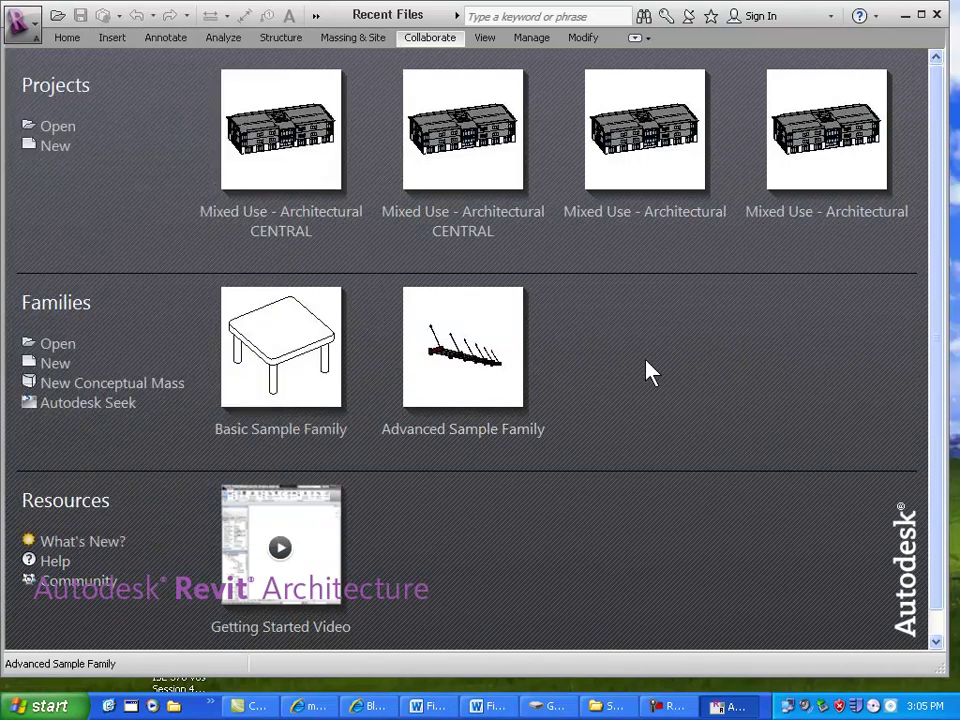
{"action": "left_click", "coordinate": [50, 126]}
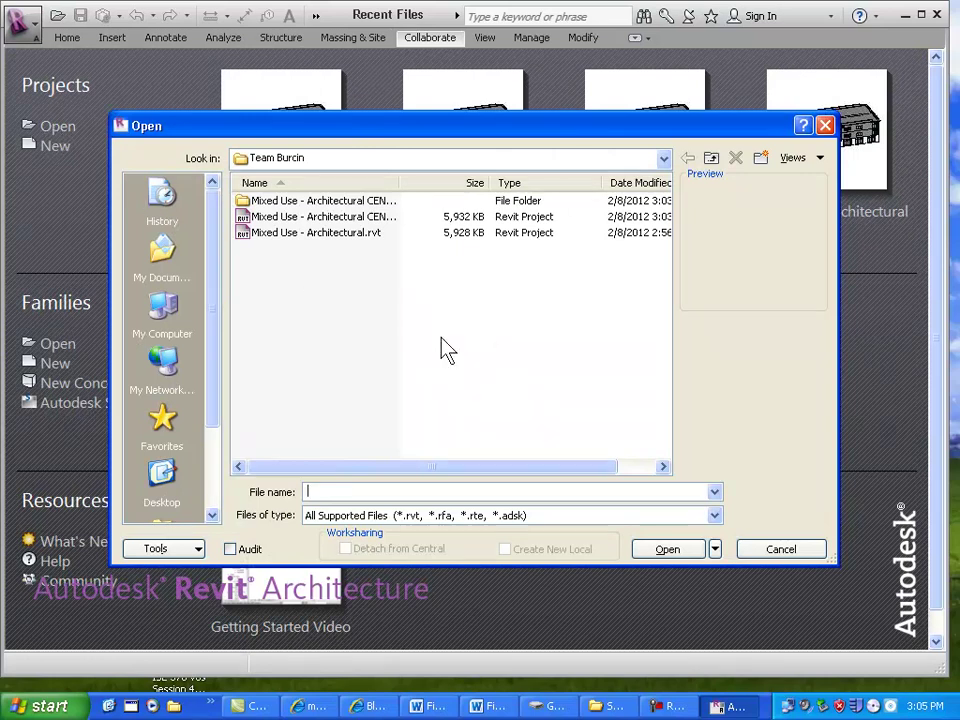
{"action": "left_click_drag", "start_coordinate": [397, 188], "coordinate": [445, 187]}
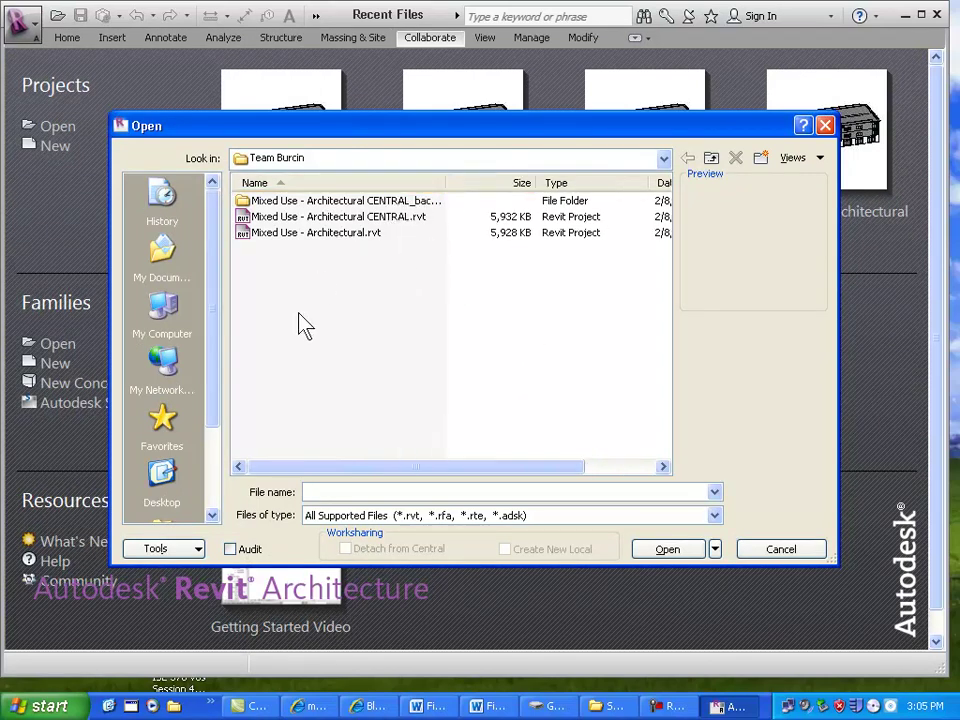
{"action": "left_click", "coordinate": [318, 221]}
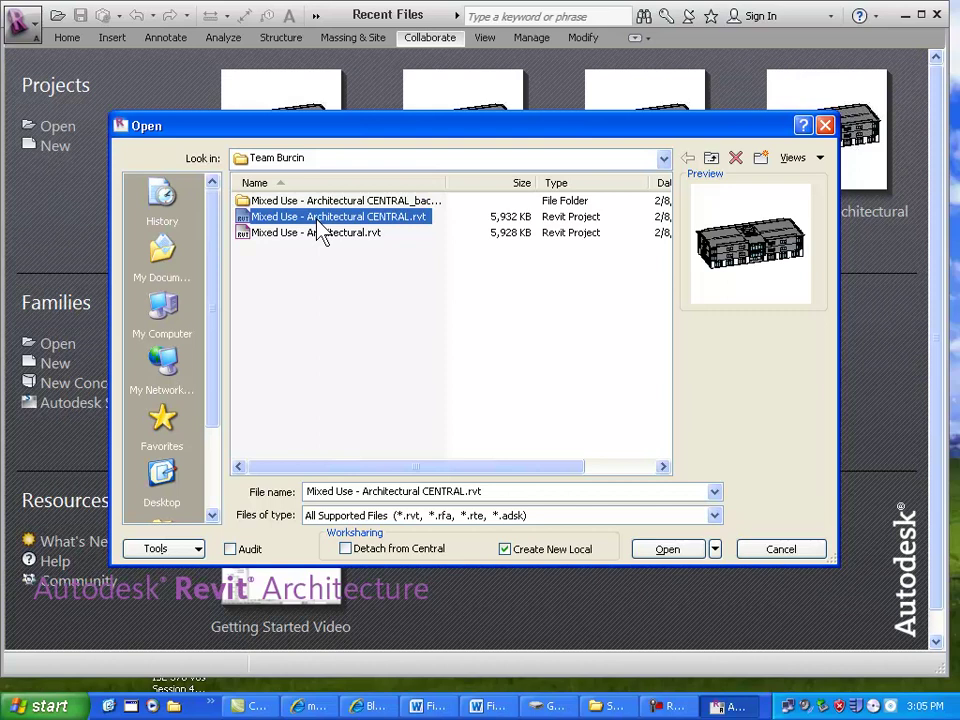
{"action": "left_click", "coordinate": [778, 550]}
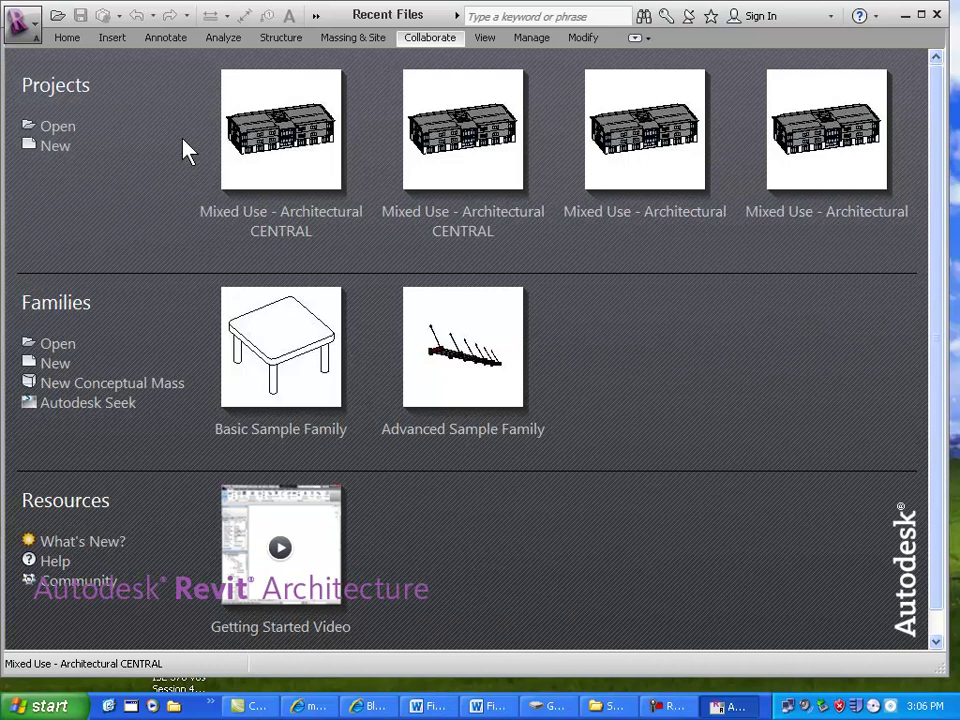
Set the program's username in the general options to the team member's first name
{"action": "left_click", "coordinate": [20, 24]}
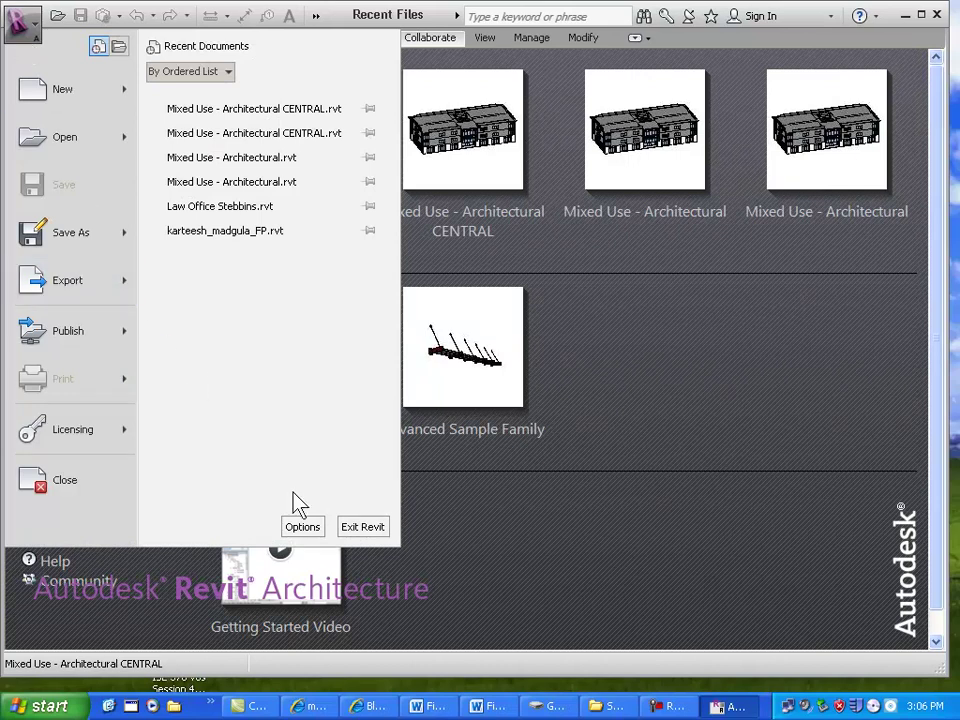
{"action": "left_click", "coordinate": [304, 527]}
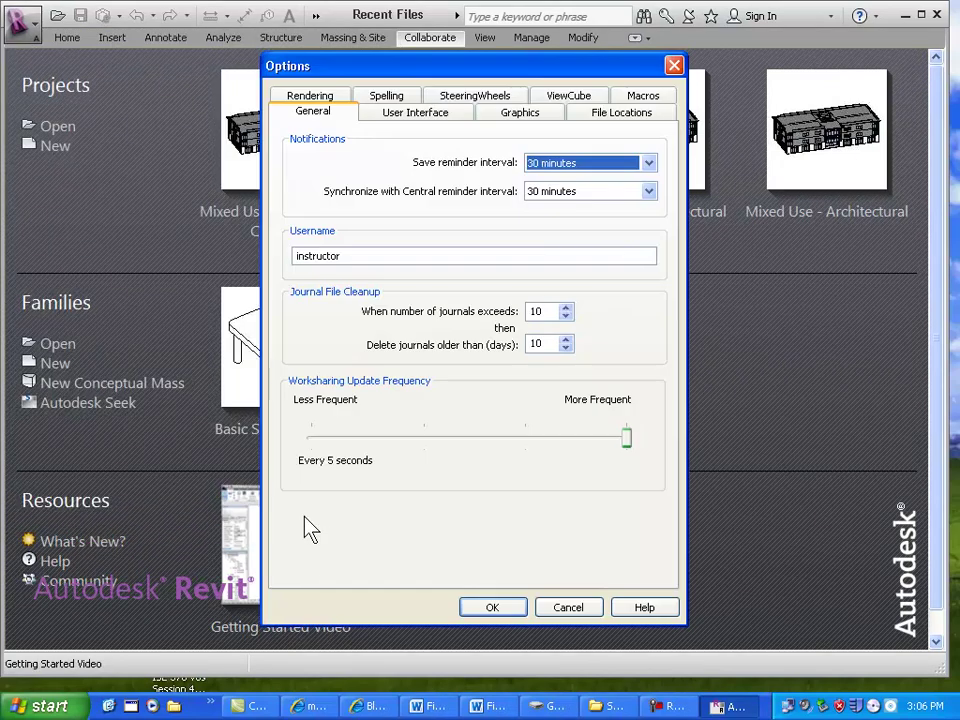
{"action": "left_click_drag", "start_coordinate": [358, 257], "coordinate": [294, 266]}
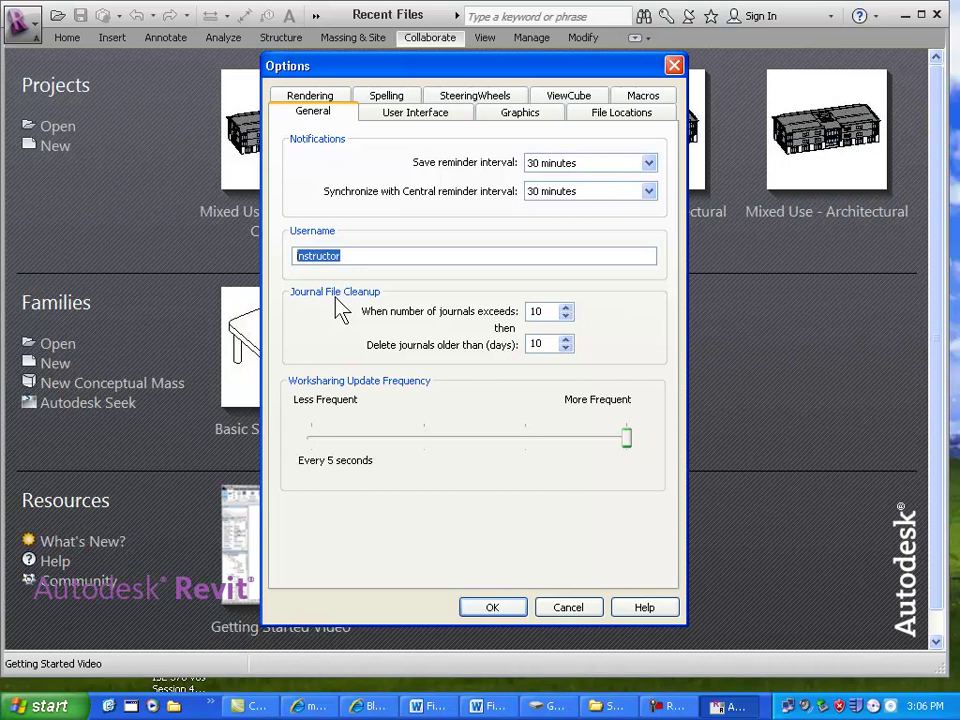
{"action": "type", "text": "glenn"}
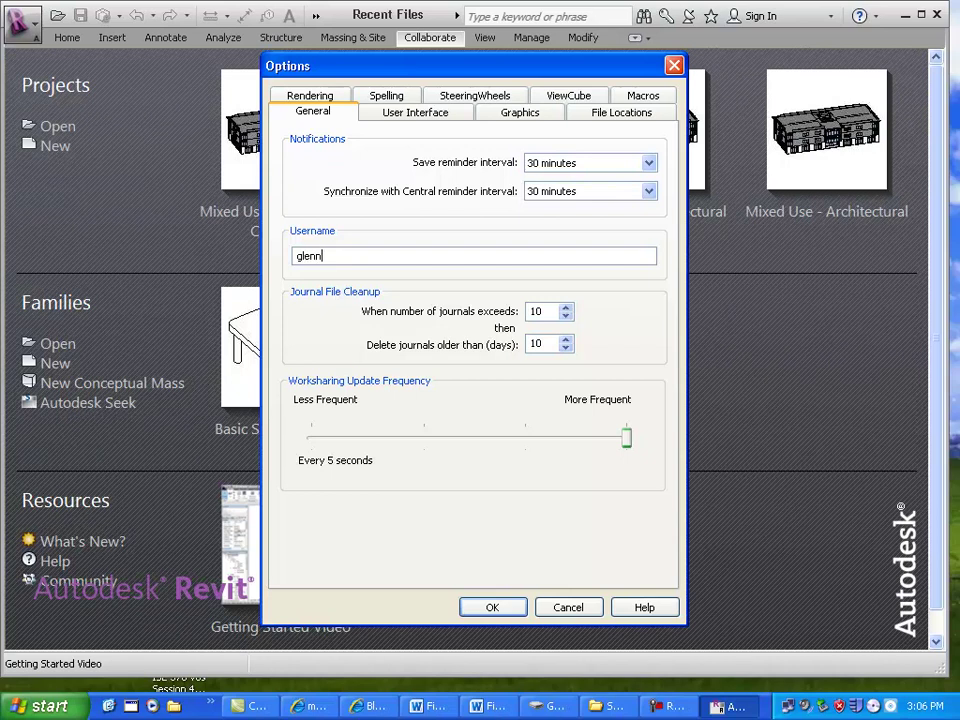
{"action": "left_click", "coordinate": [510, 602]}
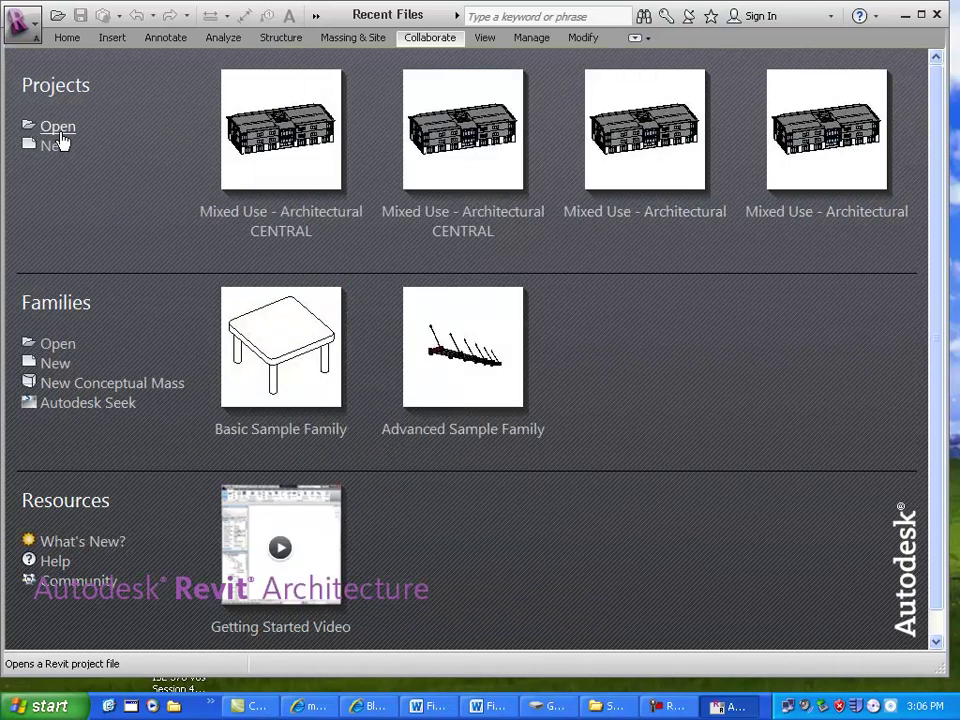
Open Mixed Use - Architectural CENTRAL.rvt from the team folder as a new local copy
{"action": "left_click", "coordinate": [58, 128]}
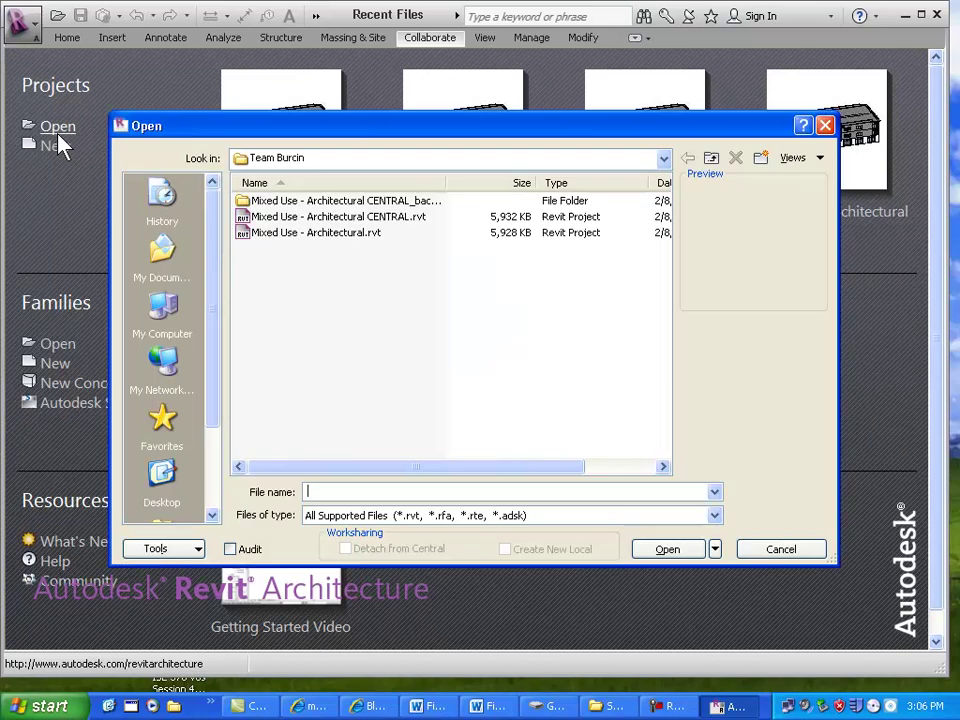
{"action": "left_click", "coordinate": [322, 218]}
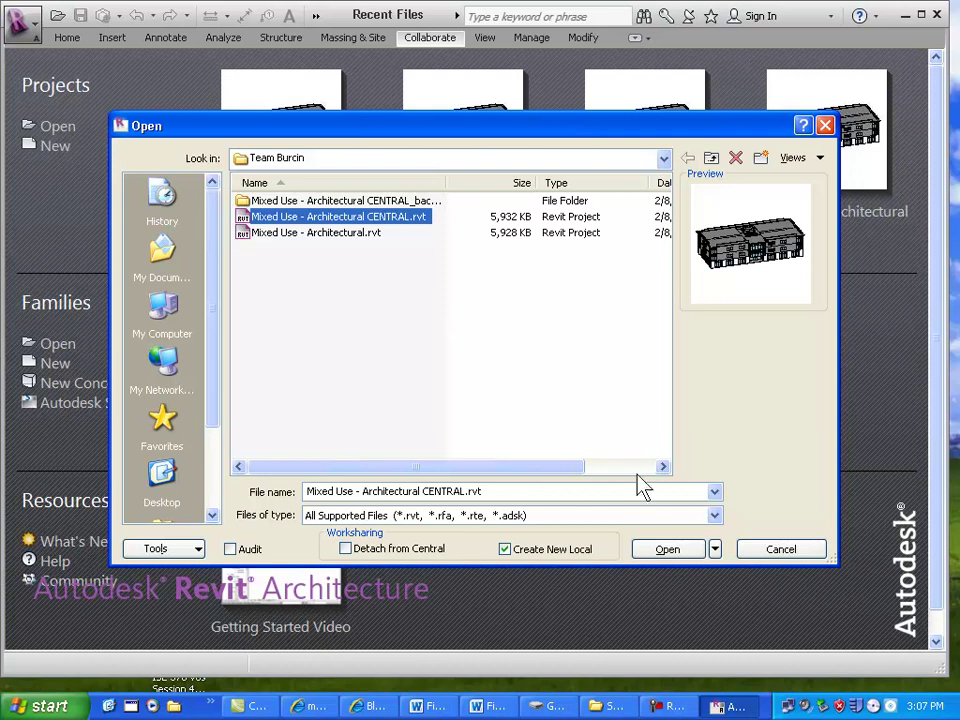
{"action": "left_click", "coordinate": [668, 551]}
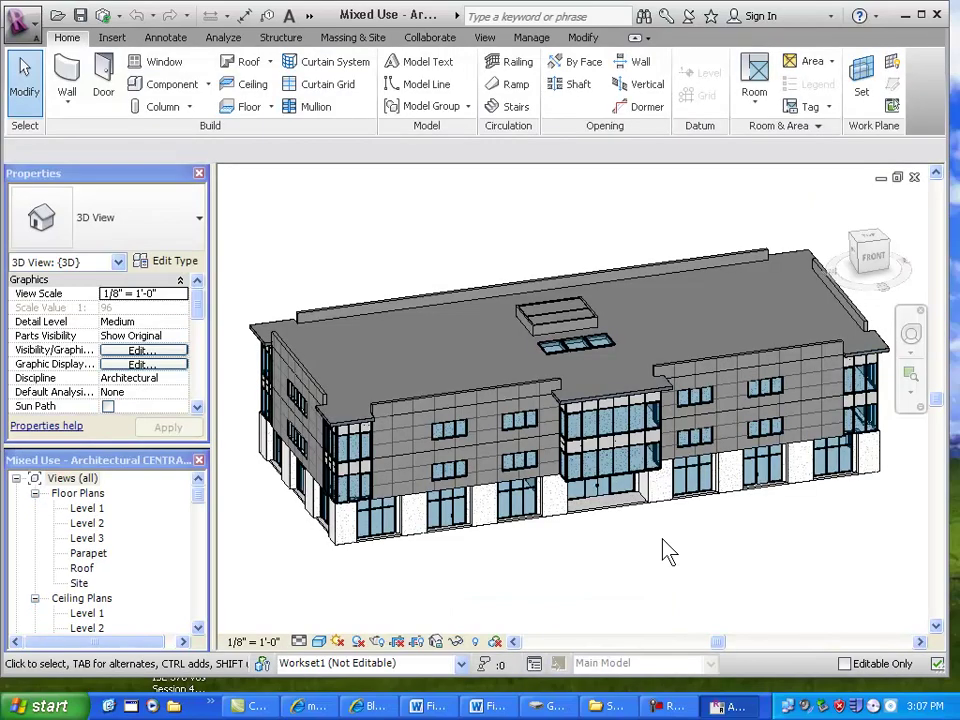
{"action": "left_click", "coordinate": [458, 17]}
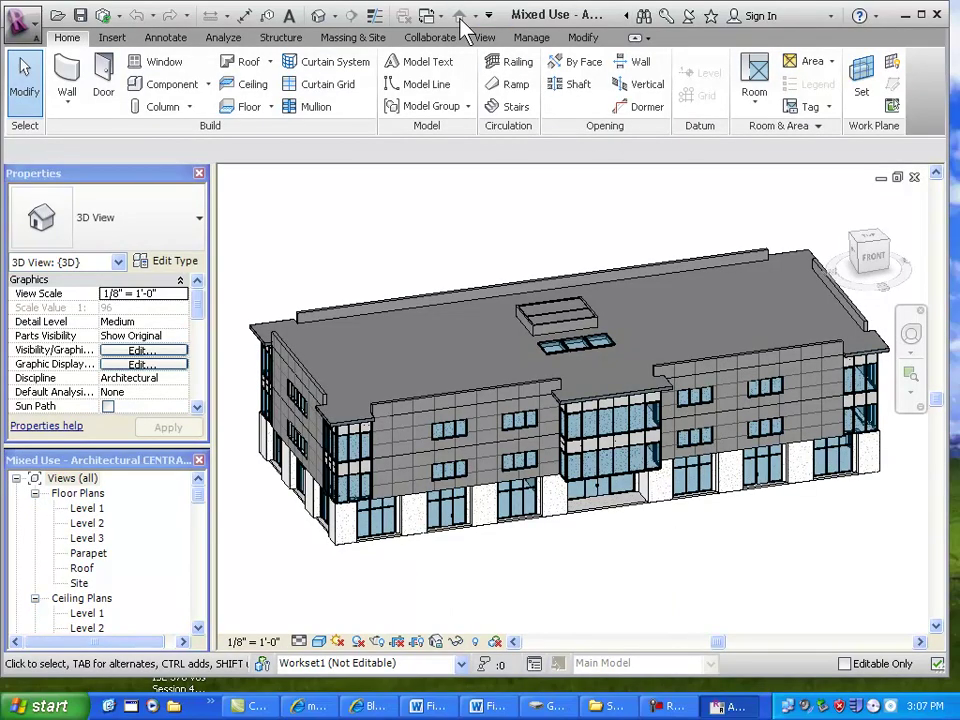
{"action": "left_click", "coordinate": [625, 16]}
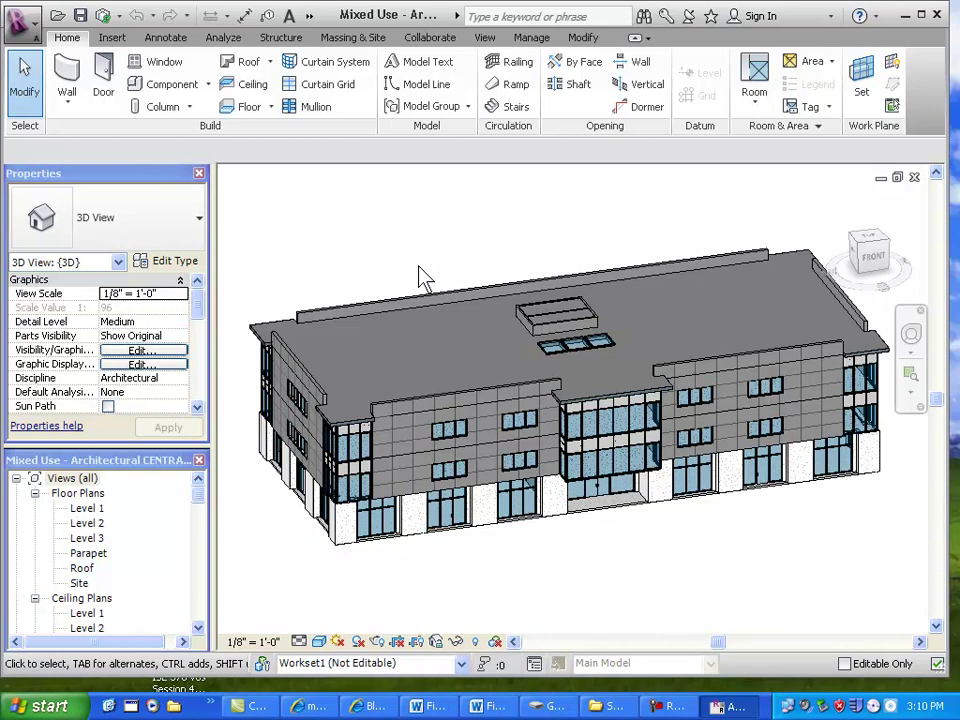
Close the local copy without saving and relinquish all elements and worksets
{"action": "left_click", "coordinate": [914, 177]}
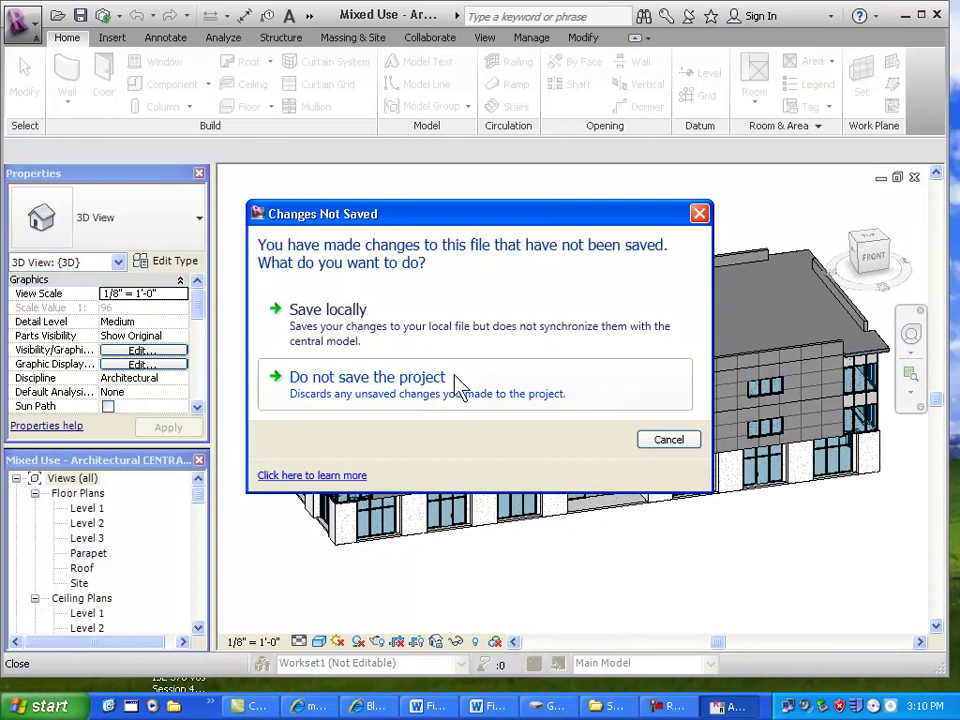
{"action": "left_click", "coordinate": [422, 392]}
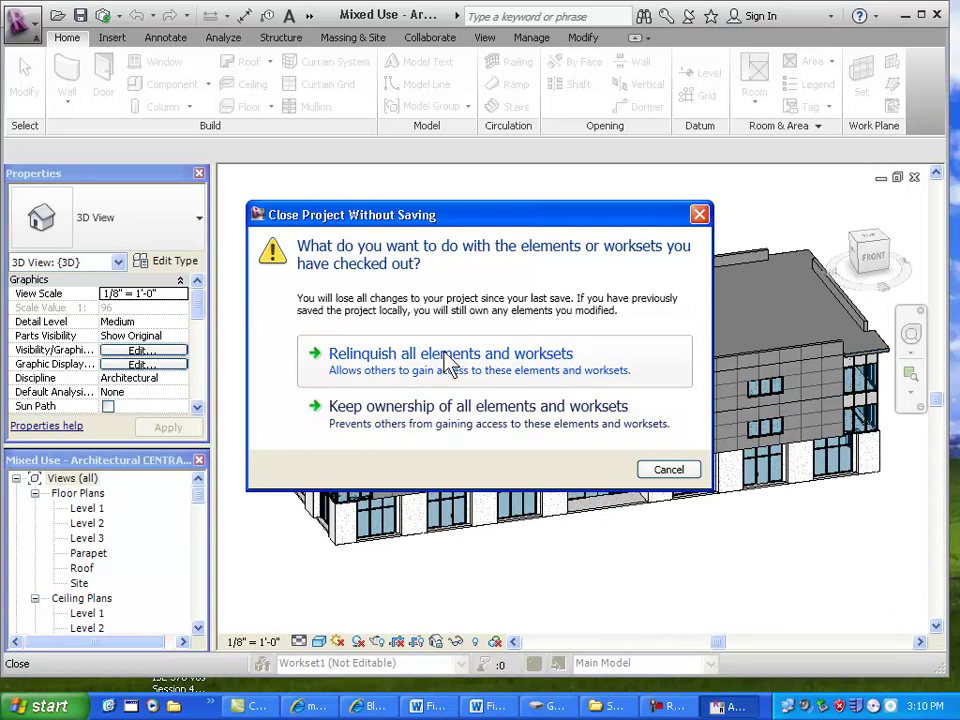
{"action": "left_click", "coordinate": [449, 361]}
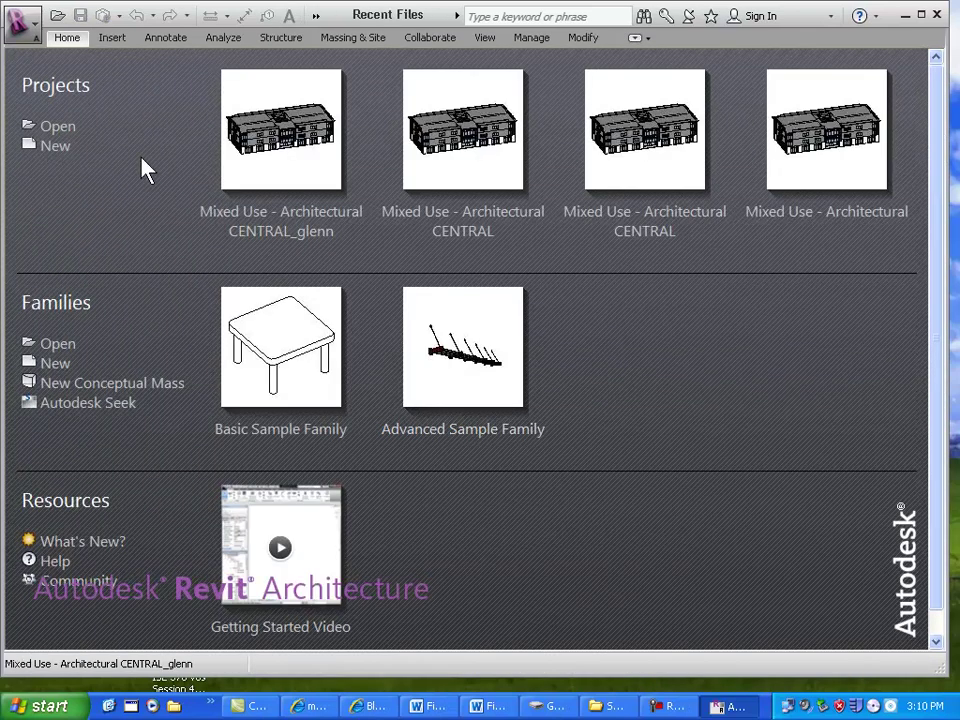
Open Mixed Use - Architectural-Central.rvt as a new local copy from the folder in Worksharing Team Folders named after two members
{"action": "left_click", "coordinate": [66, 128]}
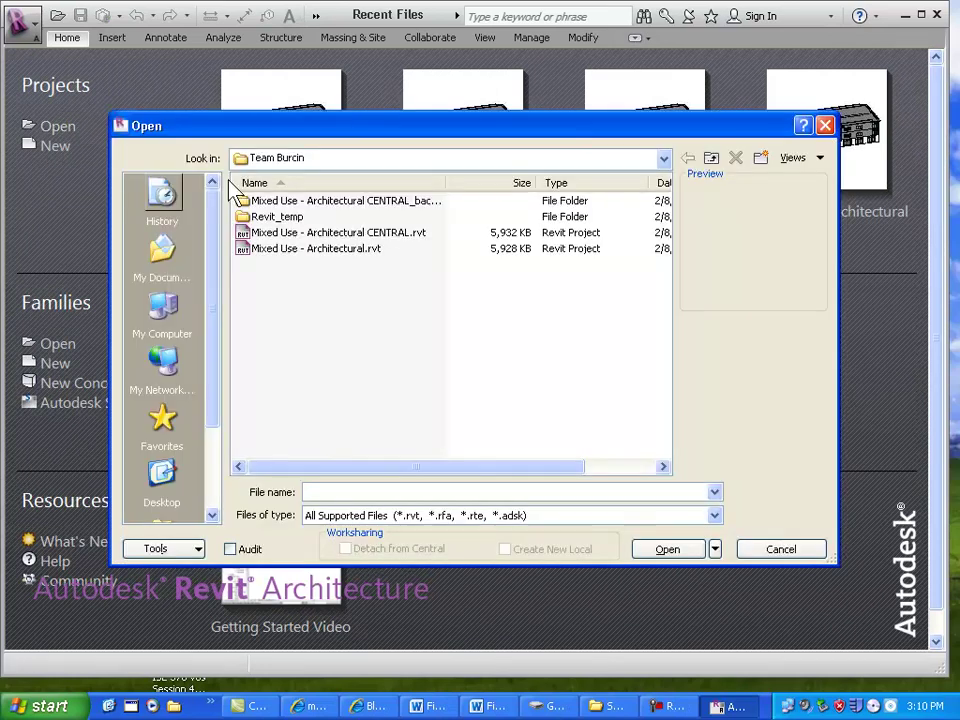
{"action": "left_click", "coordinate": [302, 158]}
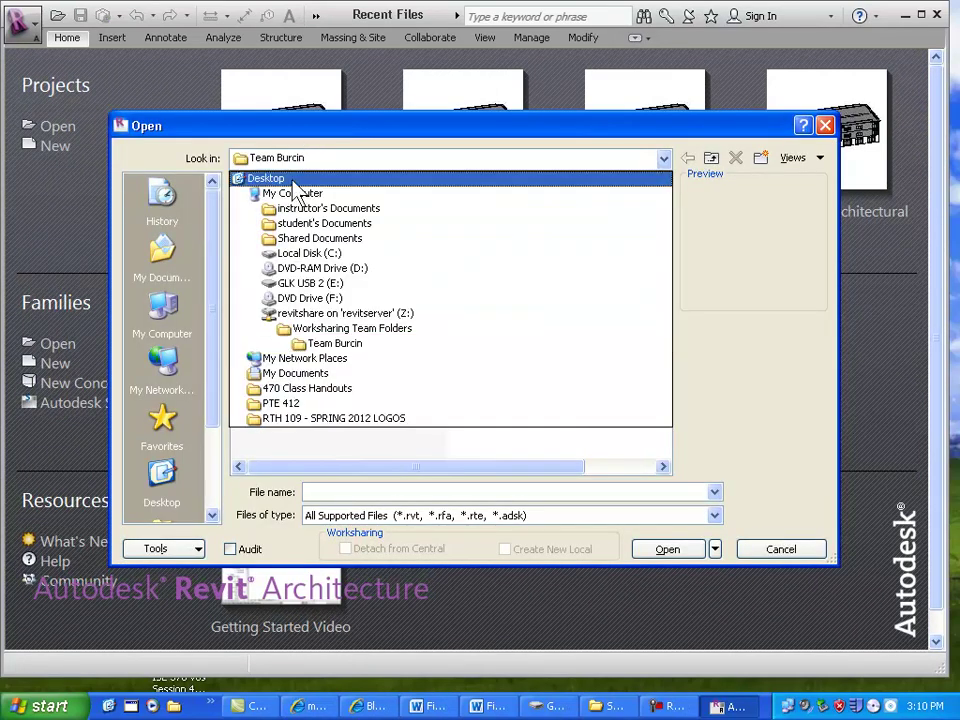
{"action": "left_click", "coordinate": [346, 327]}
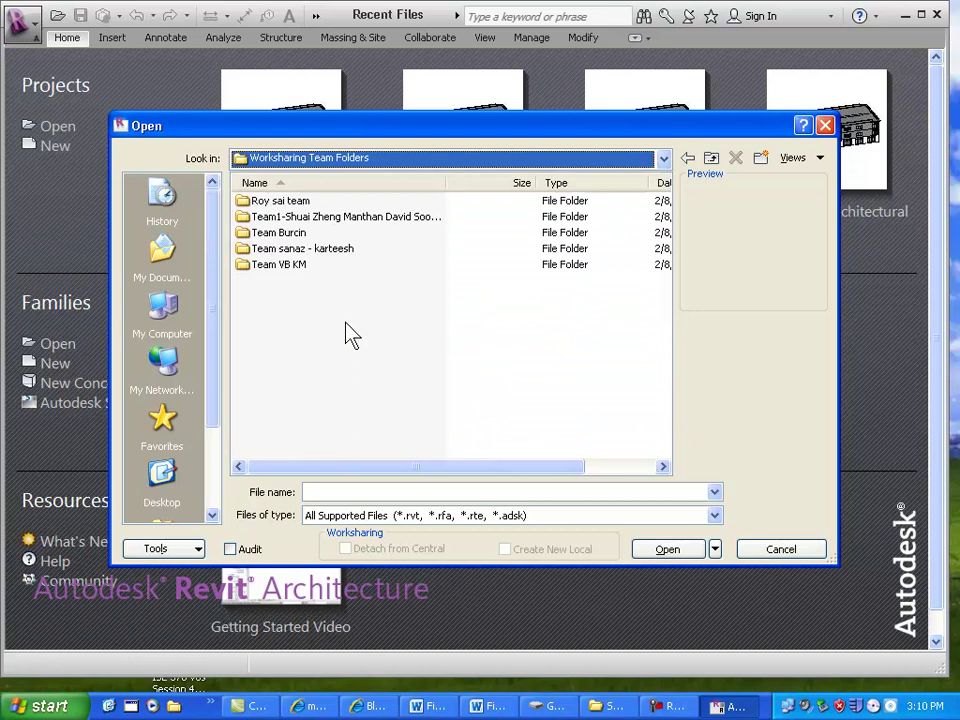
{"action": "double_click", "coordinate": [305, 249]}
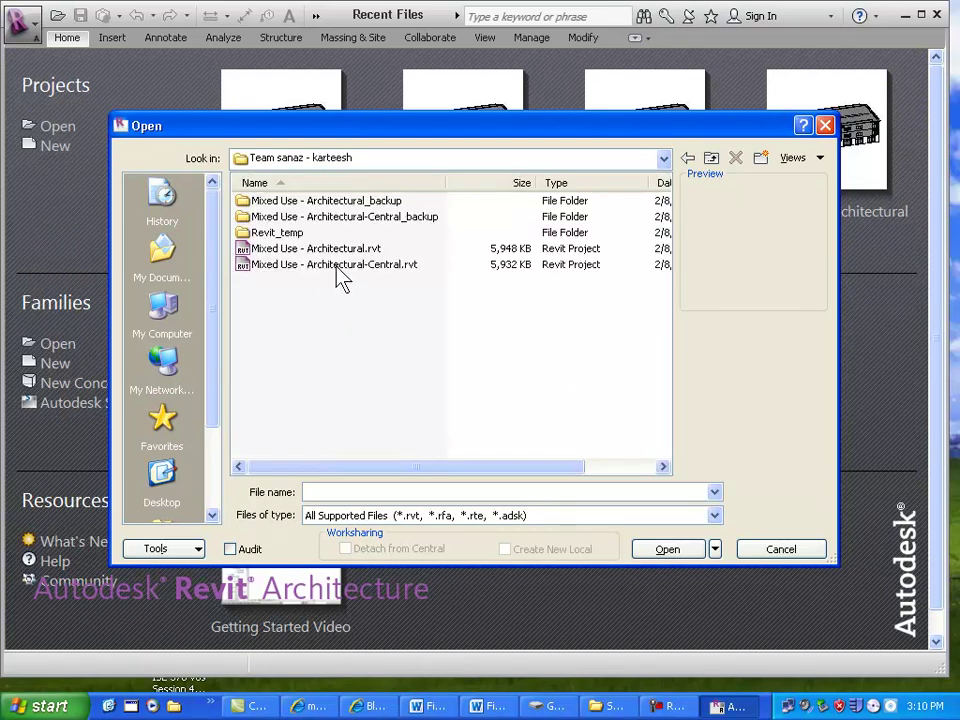
{"action": "left_click", "coordinate": [342, 266]}
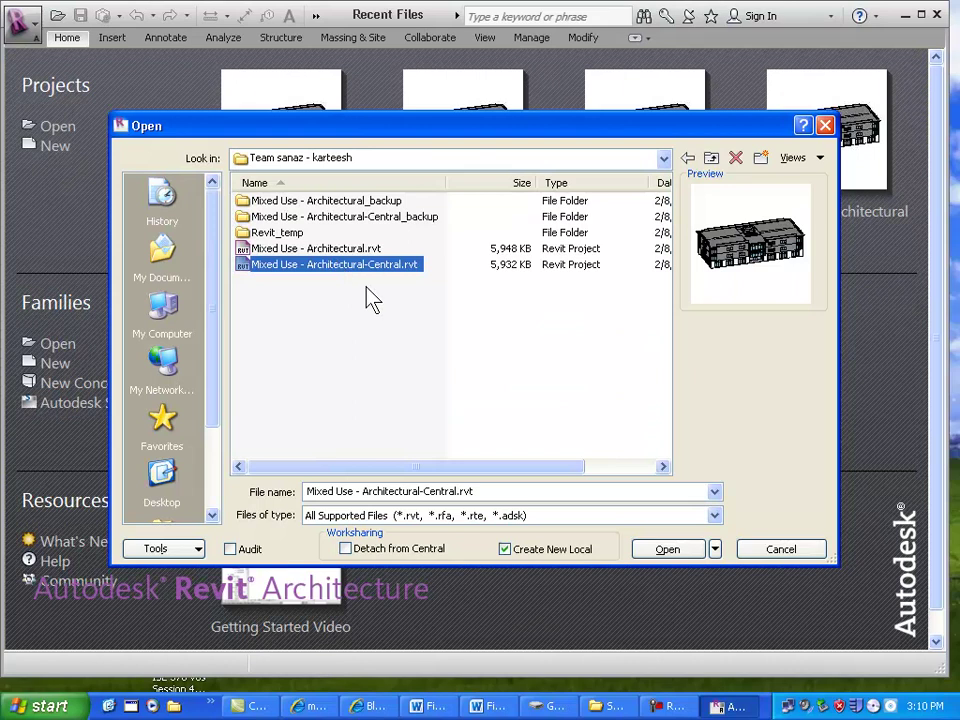
{"action": "left_click", "coordinate": [656, 552]}
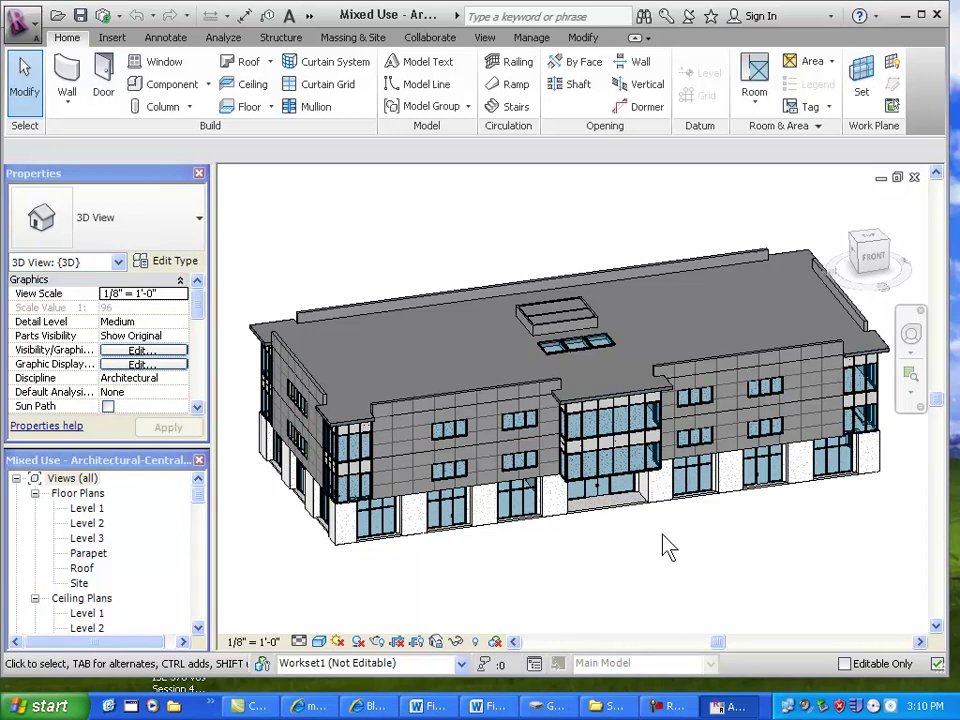
Review the ownership and editable status of the user-created worksets in the Worksets dialog
{"action": "left_click", "coordinate": [457, 16]}
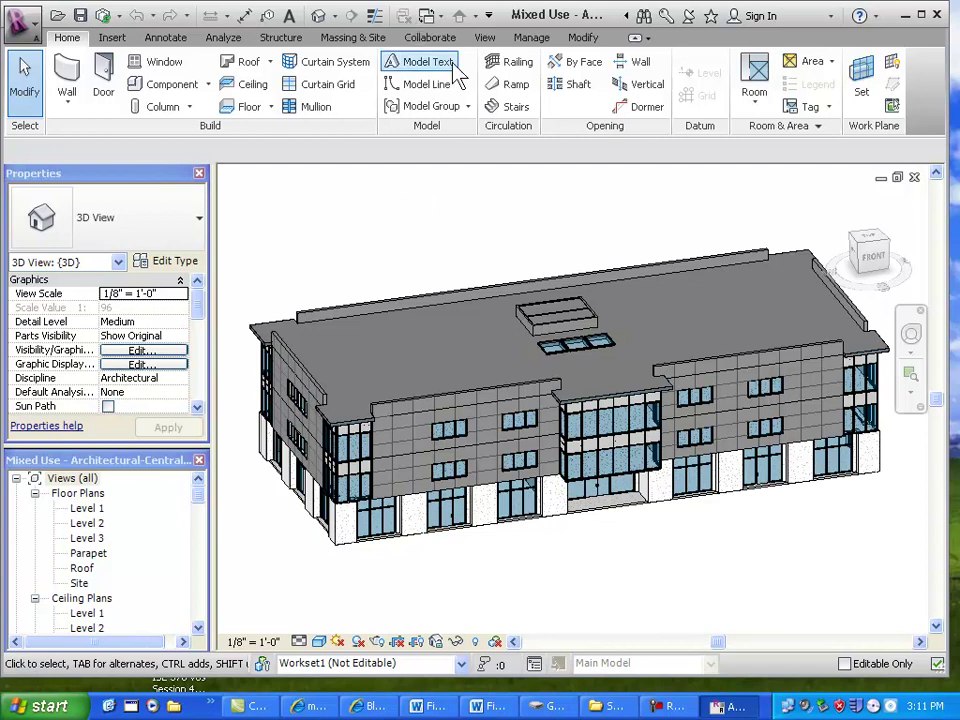
{"action": "left_click", "coordinate": [430, 37]}
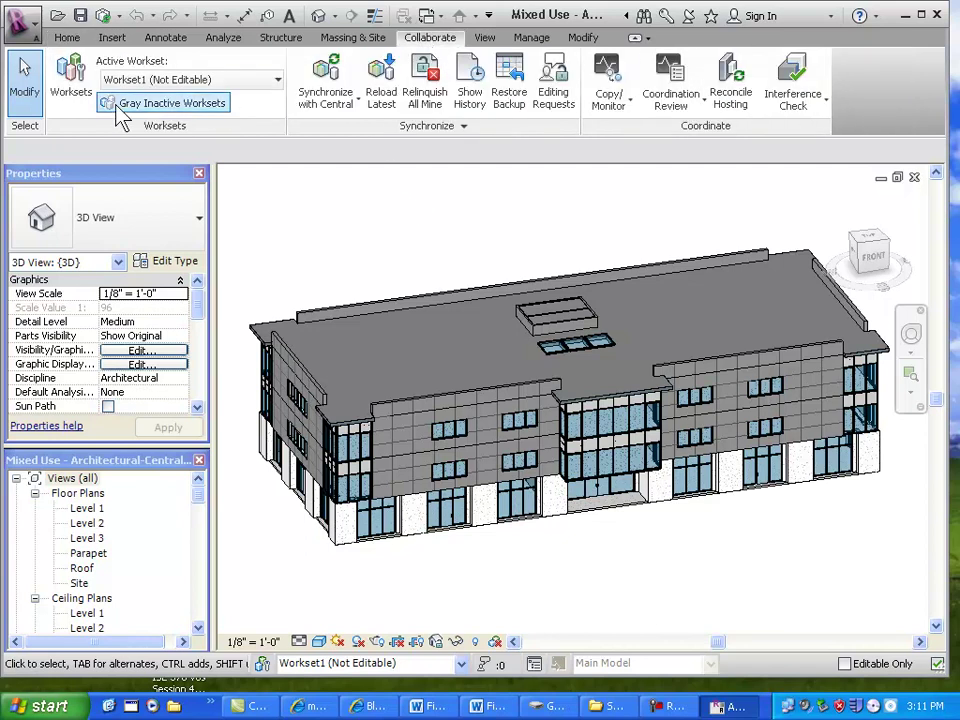
{"action": "left_click", "coordinate": [72, 82]}
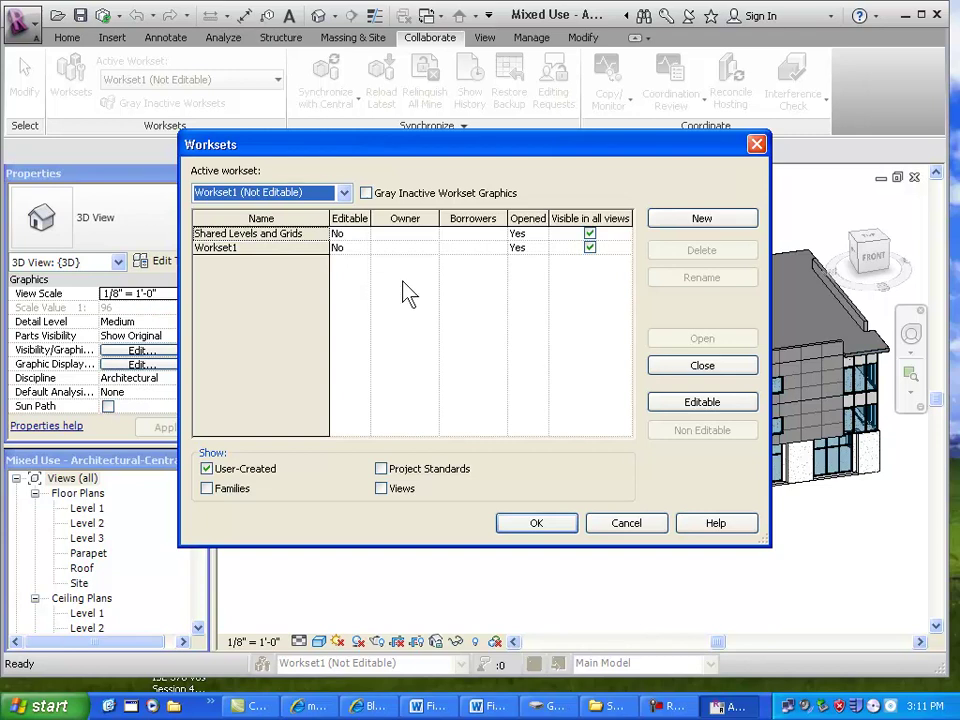
{"action": "left_click", "coordinate": [544, 527]}
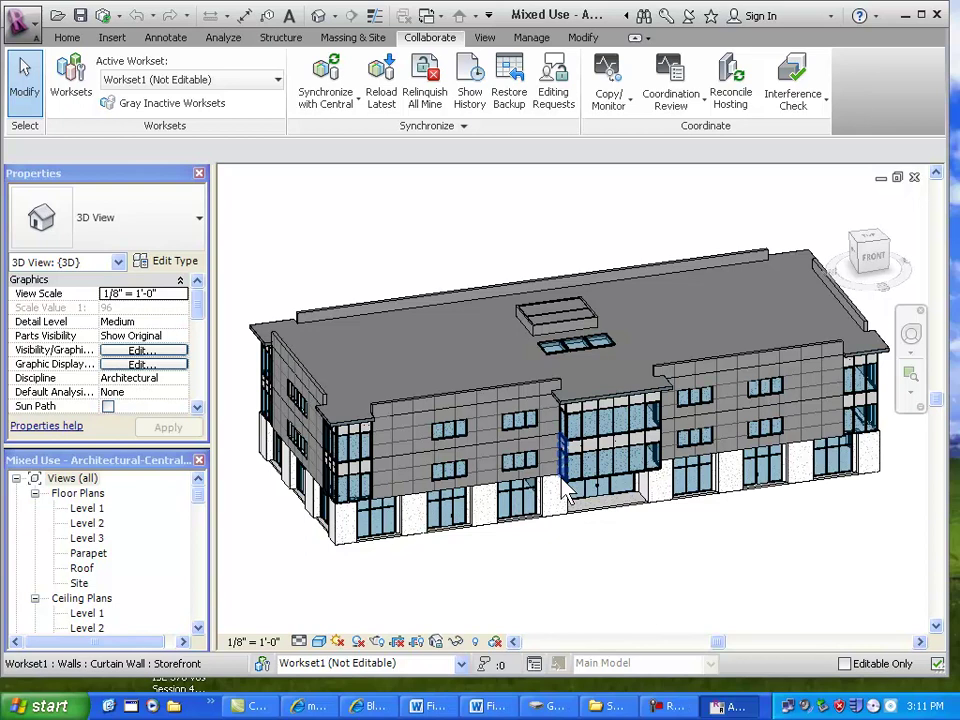
Try to stretch the front parapet wall left of the central entrance upward to a top offset of about 14' 9"
{"action": "left_click", "coordinate": [485, 410]}
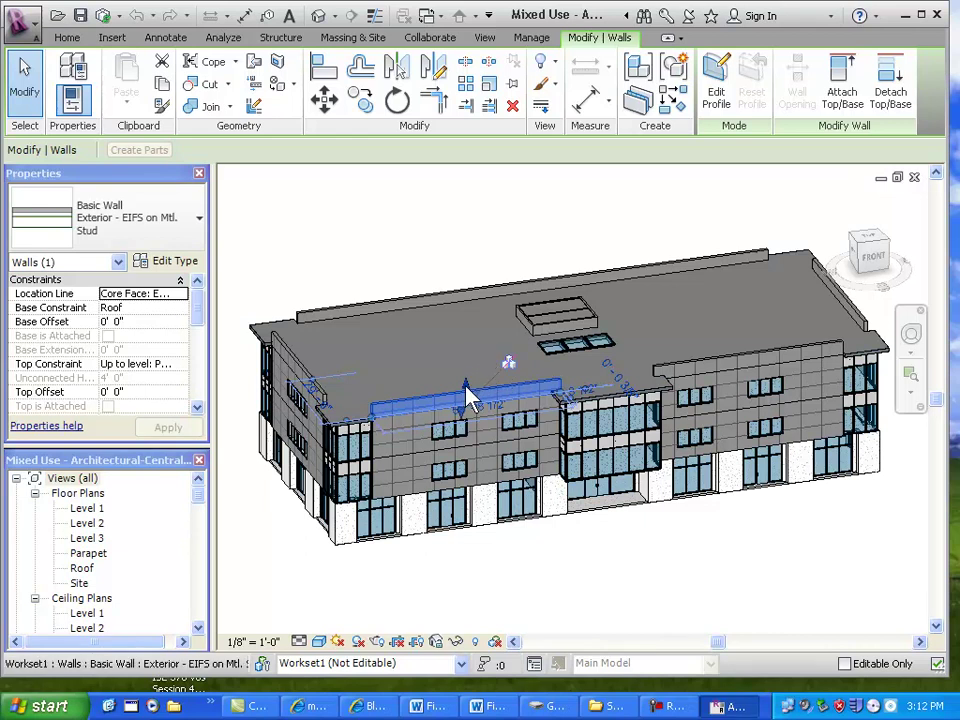
{"action": "left_click_drag", "start_coordinate": [466, 385], "coordinate": [465, 333]}
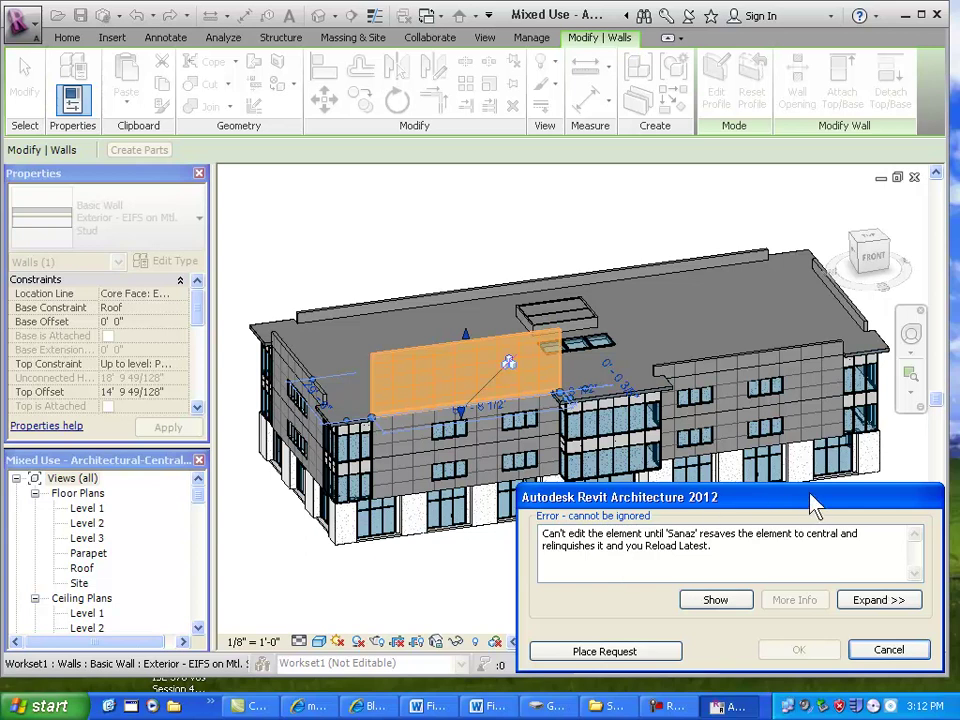
{"action": "left_click", "coordinate": [905, 652]}
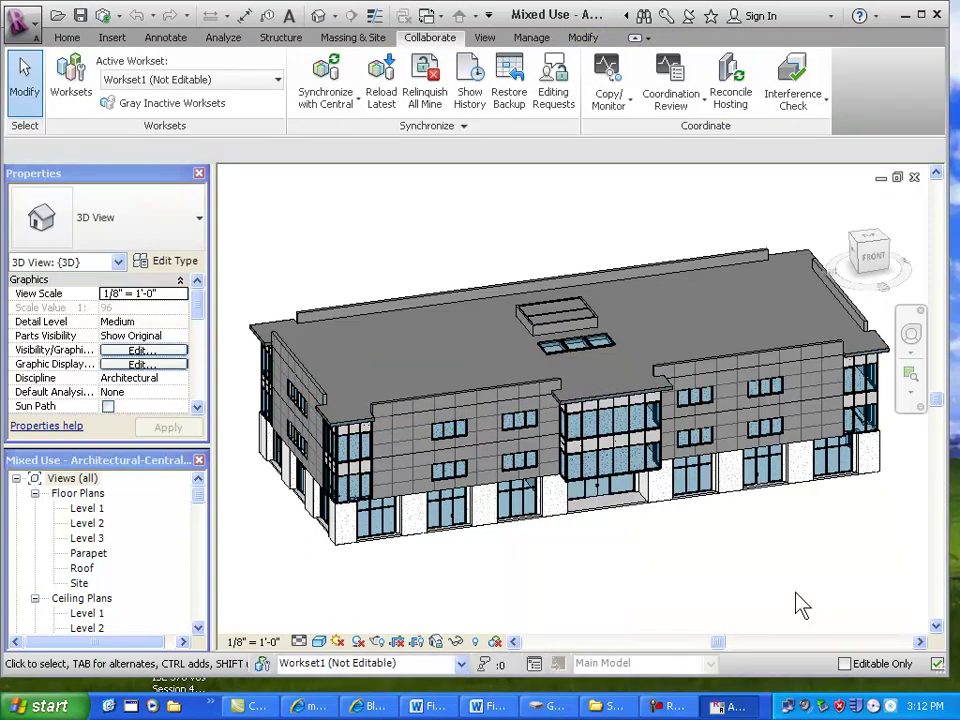
Stretch the front parapet wall right of the central entrance upward to a top offset of about 13' 9"
{"action": "left_click", "coordinate": [742, 370]}
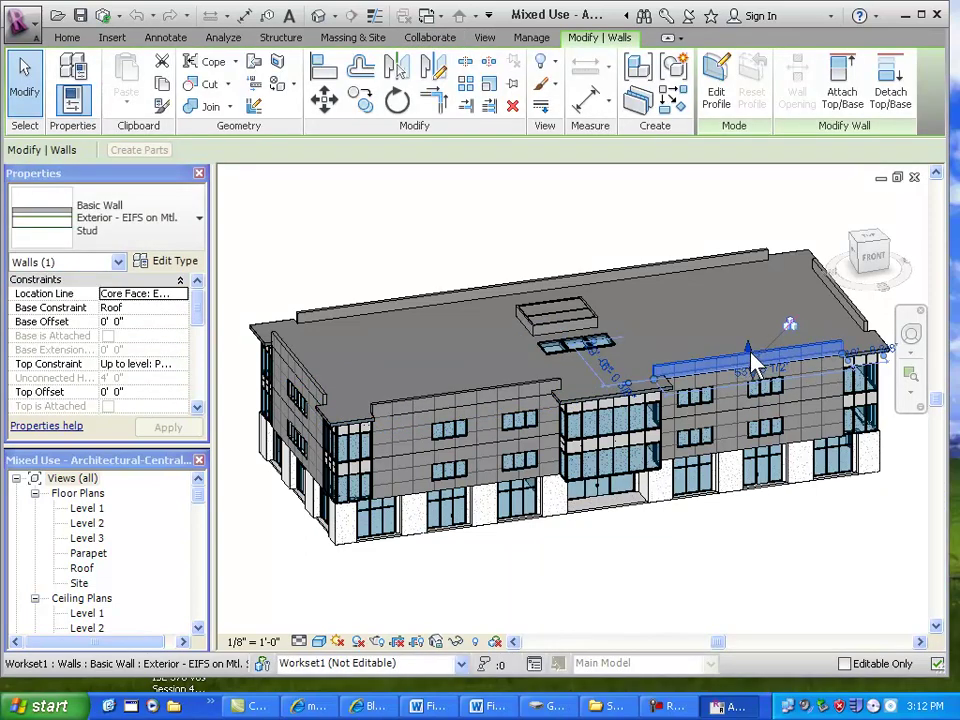
{"action": "left_click_drag", "start_coordinate": [748, 338], "coordinate": [747, 300]}
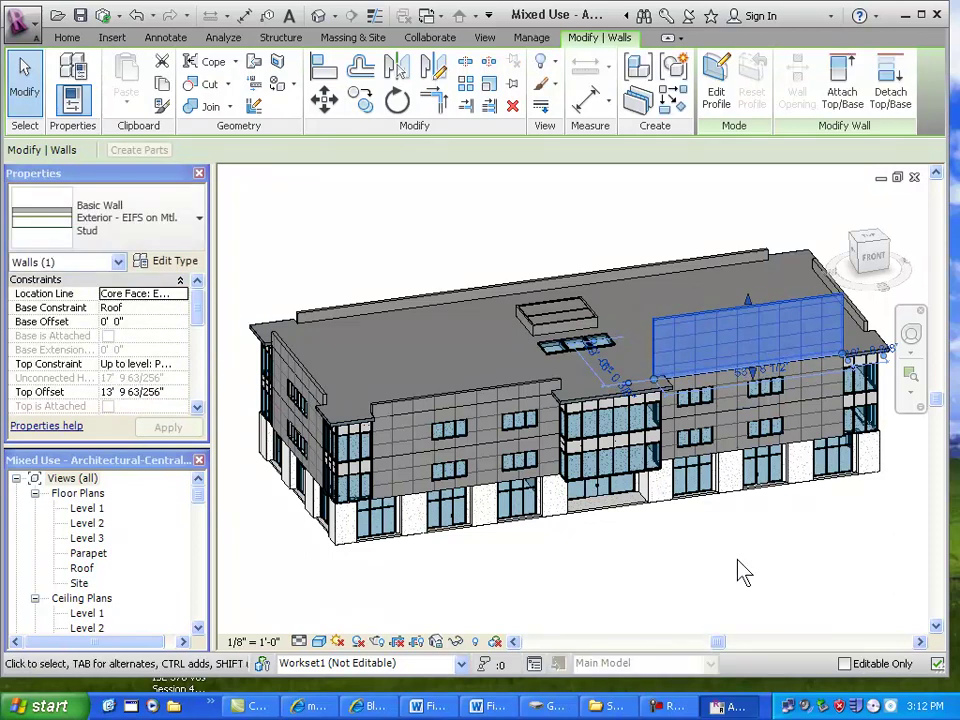